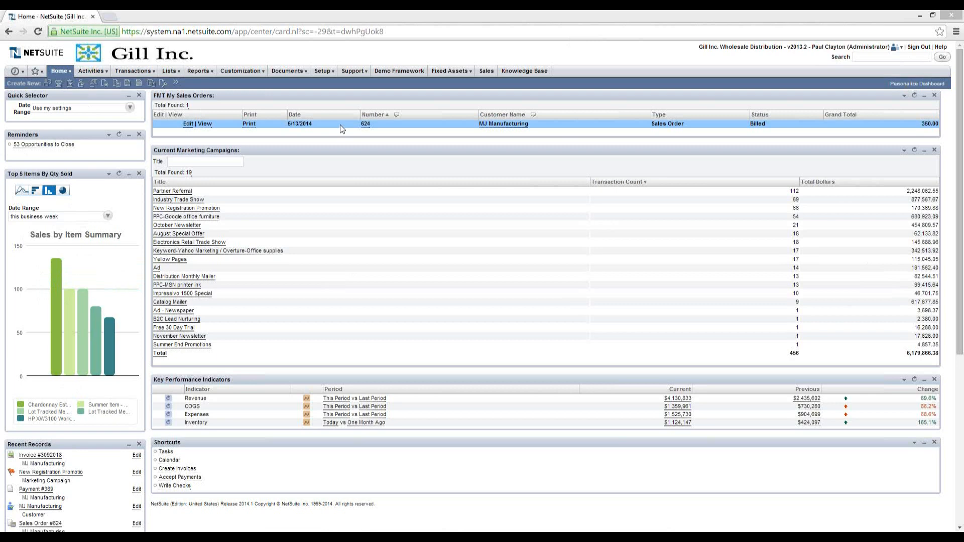
Open Setup > Site Builder > Preview Web Site and launch the Gill Inc. web store preview.
{"action": "mouse_move", "coordinate": [329, 76]}
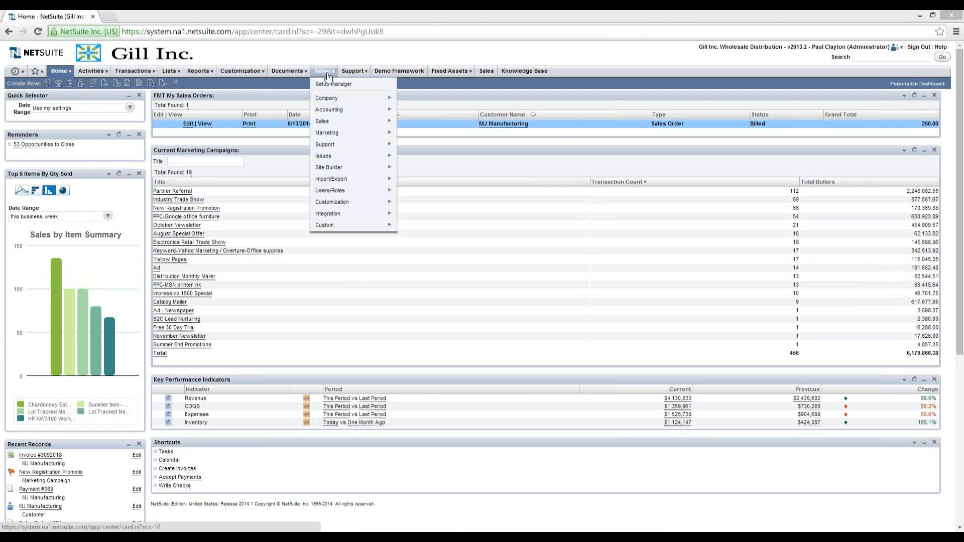
{"action": "mouse_move", "coordinate": [345, 172]}
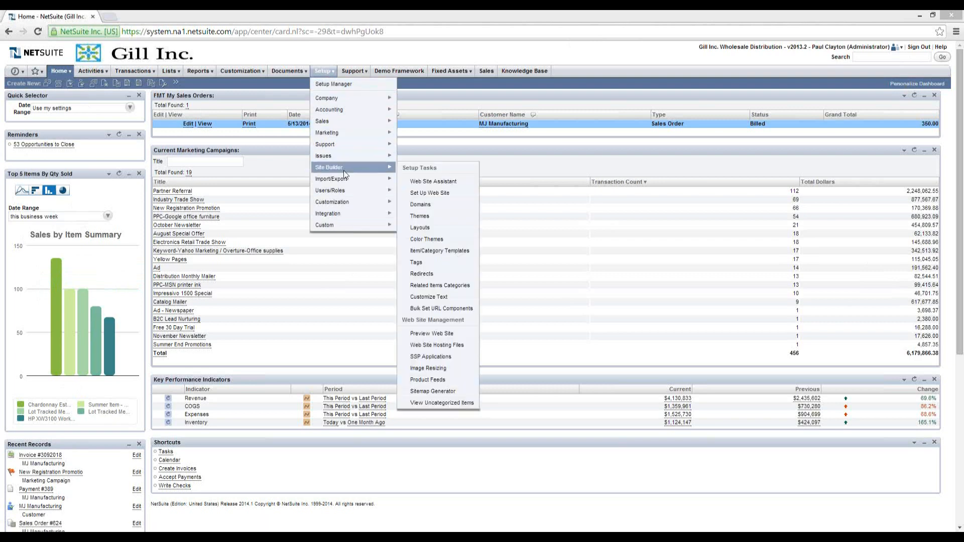
{"action": "left_click", "coordinate": [424, 335]}
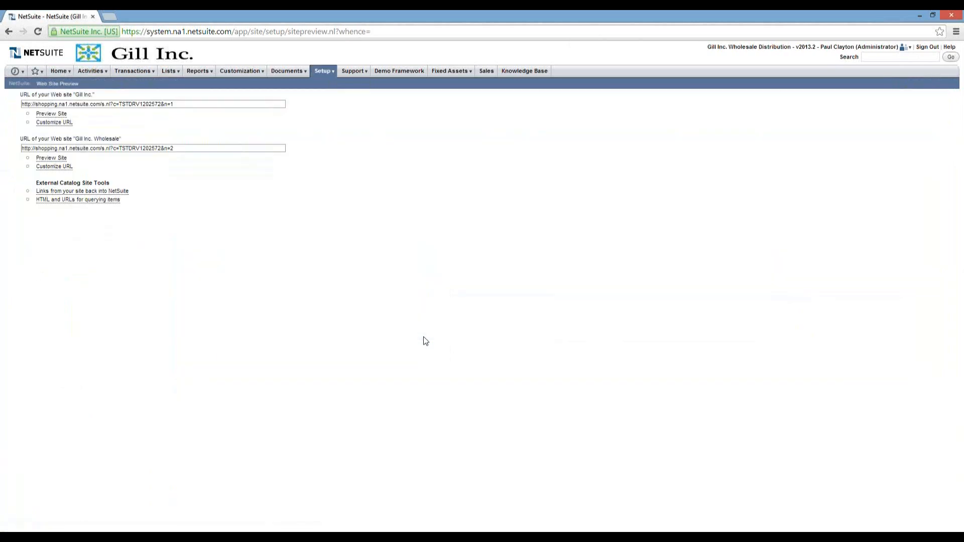
{"action": "left_click", "coordinate": [51, 113]}
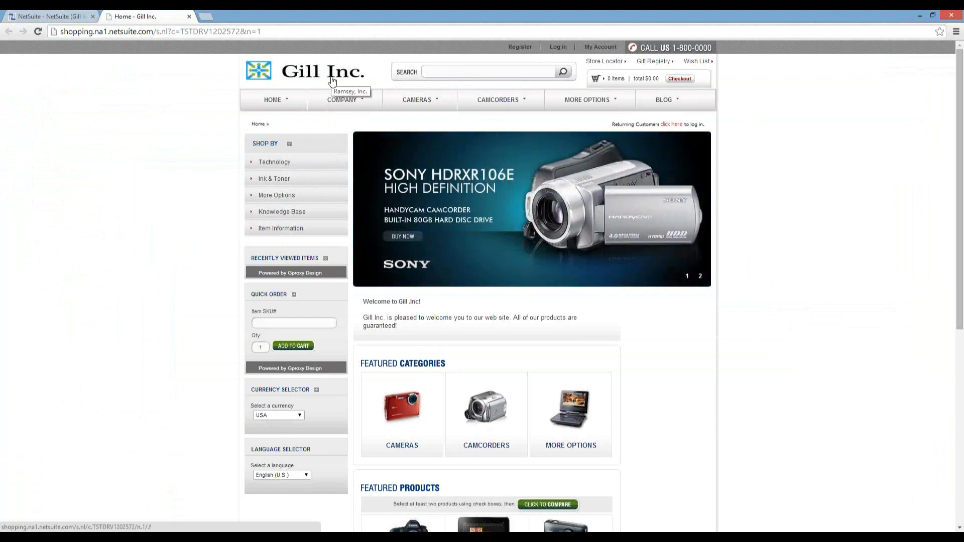
Go to the Contact Us page from the storefront's COMPANY menu.
{"action": "mouse_move", "coordinate": [344, 107]}
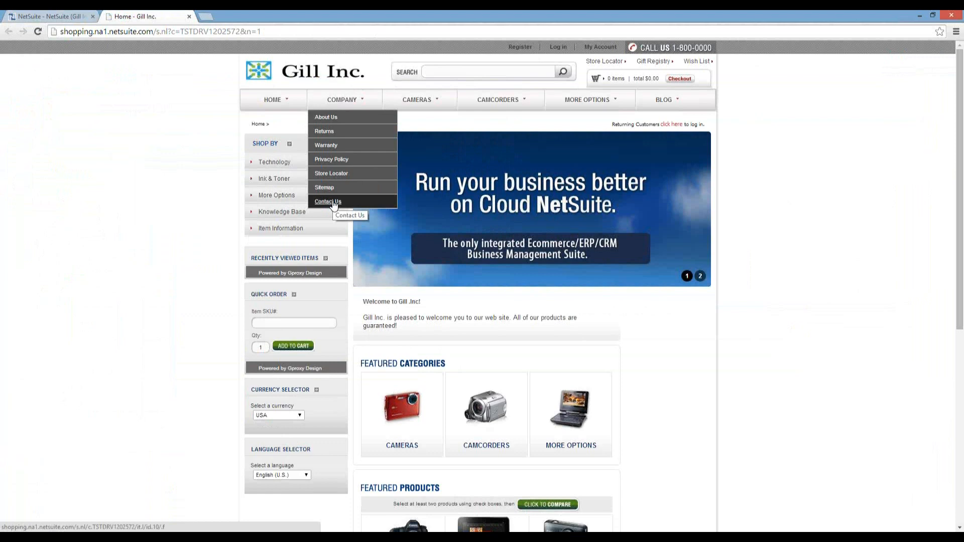
{"action": "left_click", "coordinate": [334, 203]}
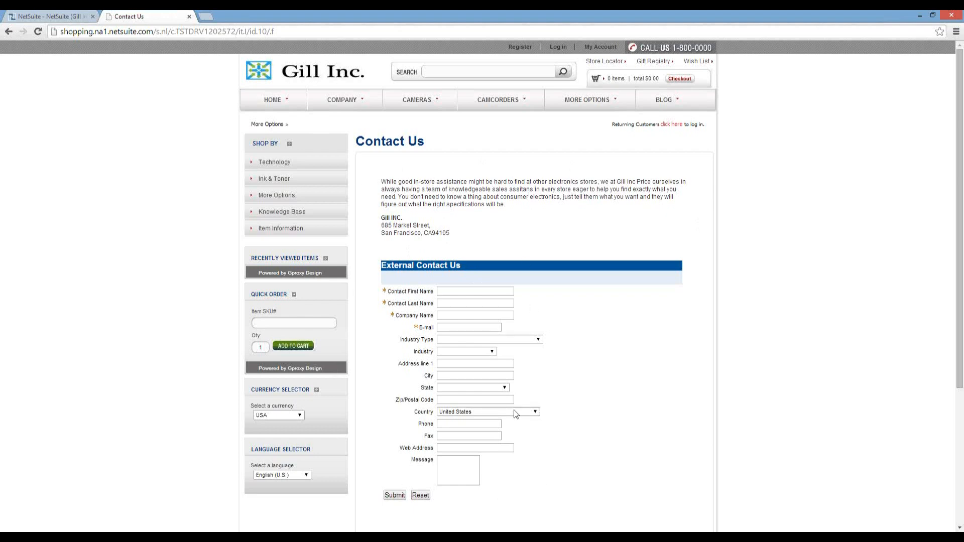
Switch back to the NetSuite back-office tab showing the Web Site Preview page.
{"action": "left_click", "coordinate": [55, 19]}
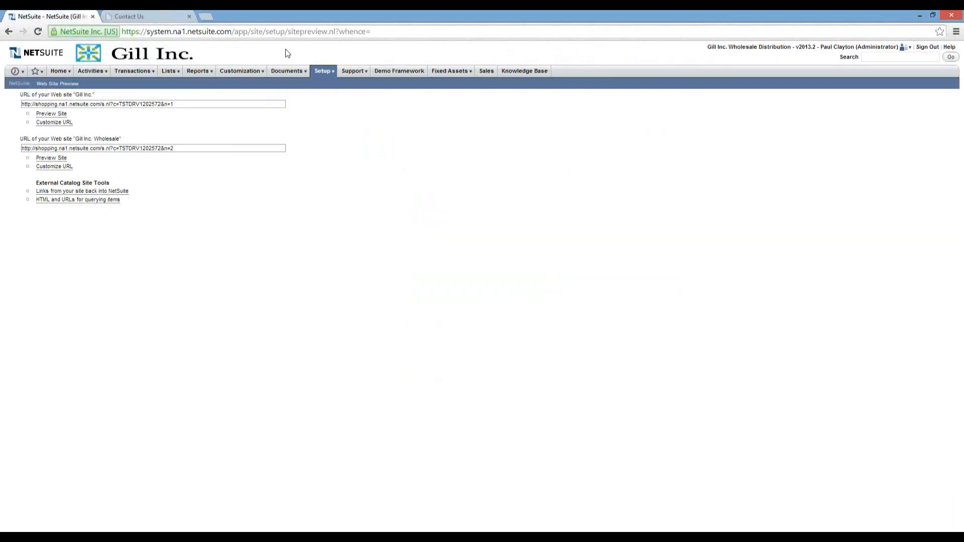
Open the Online Customer Forms list from Setup > Marketing.
{"action": "mouse_move", "coordinate": [322, 75]}
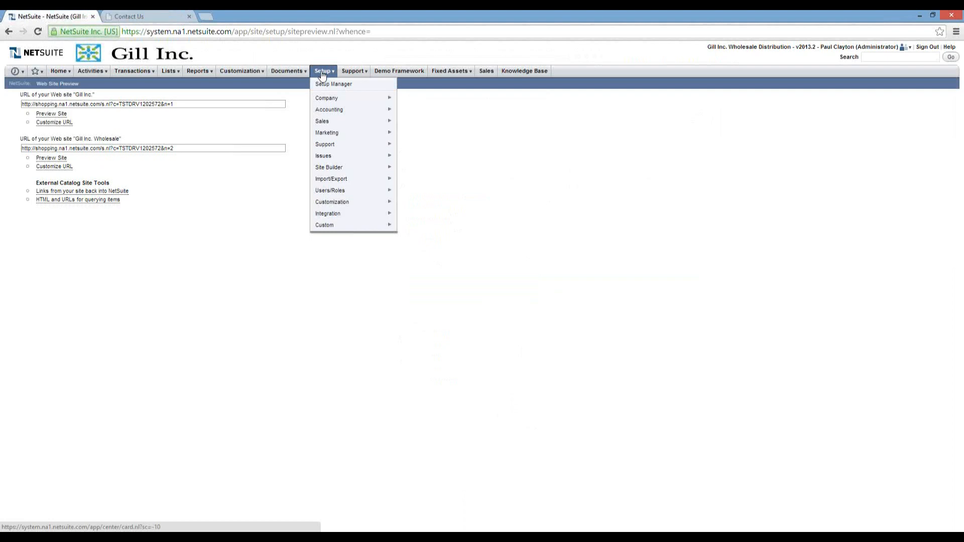
{"action": "mouse_move", "coordinate": [335, 134]}
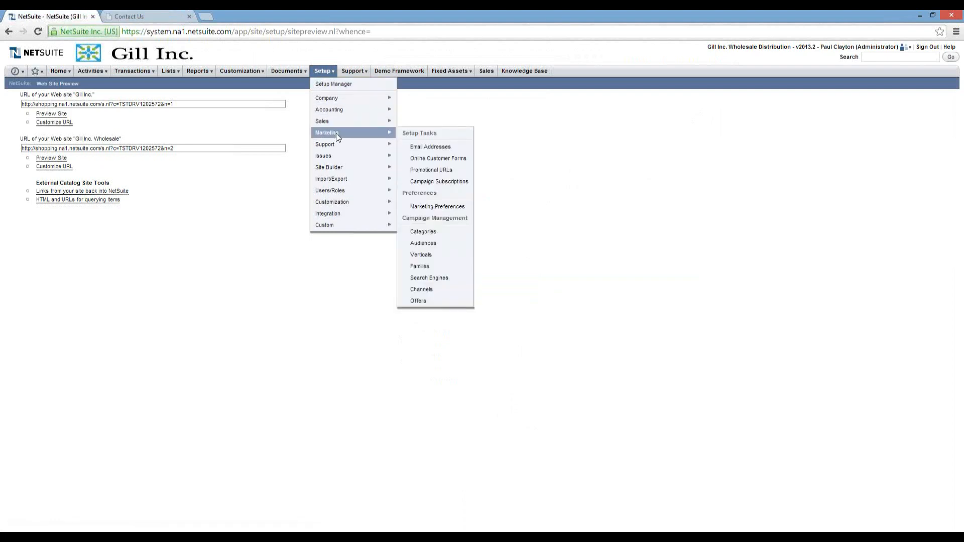
{"action": "left_click", "coordinate": [418, 158]}
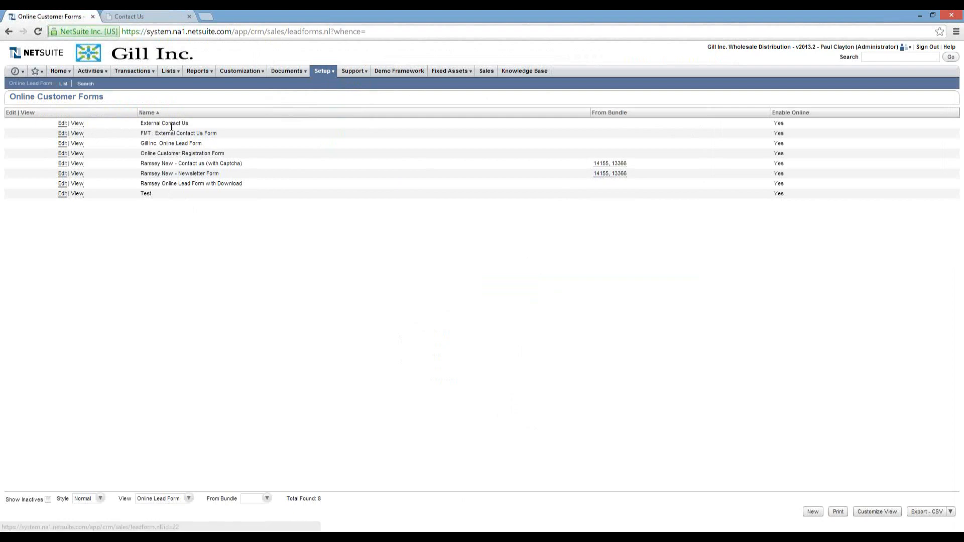
Open the External Contact Us form record and show its Set Up Workflow settings.
{"action": "left_click", "coordinate": [77, 123]}
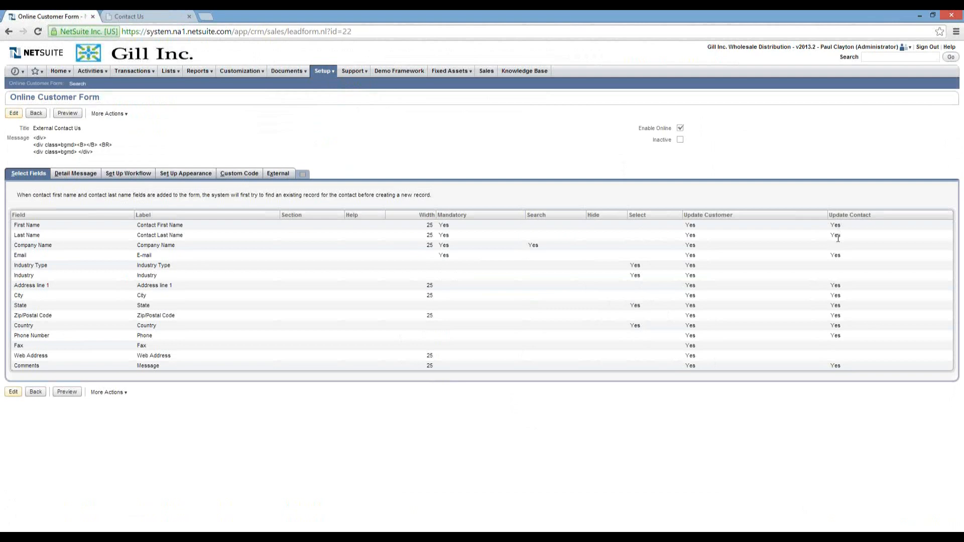
{"action": "left_click", "coordinate": [133, 175]}
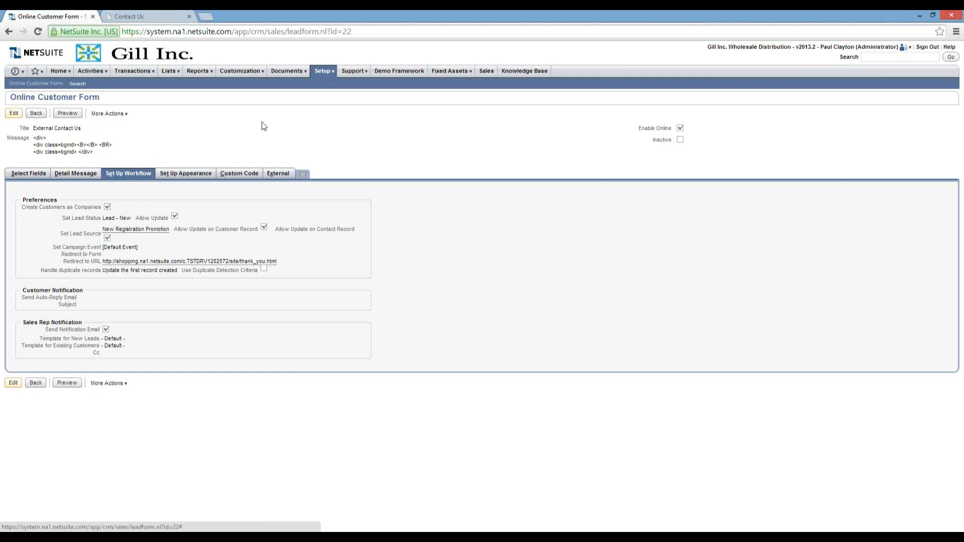
Review the External Contact Us workflow: company leads, thank-you redirect and sales rep notification emails.
{"action": "mouse_move", "coordinate": [325, 74]}
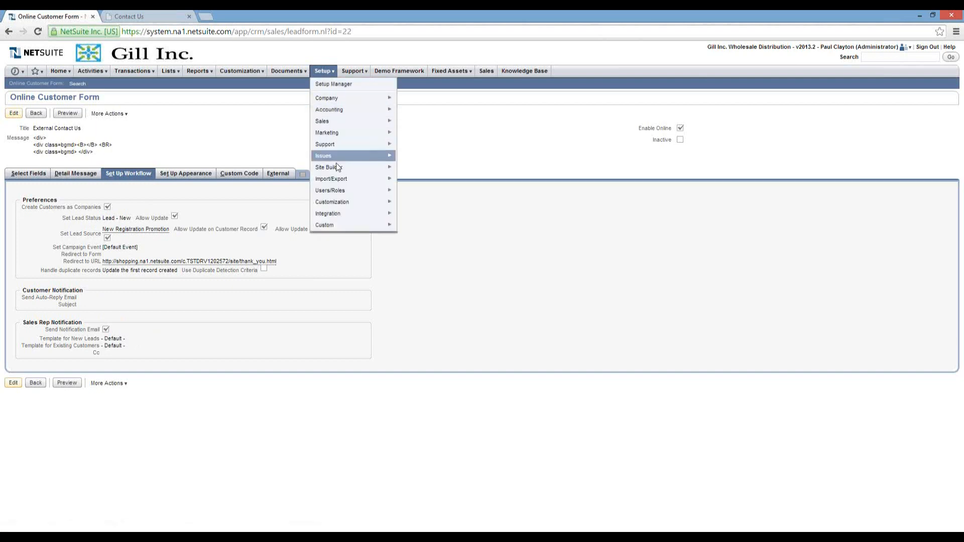
Bring up the Setup > Sales submenu with sales rules and territories.
{"action": "mouse_move", "coordinate": [337, 124]}
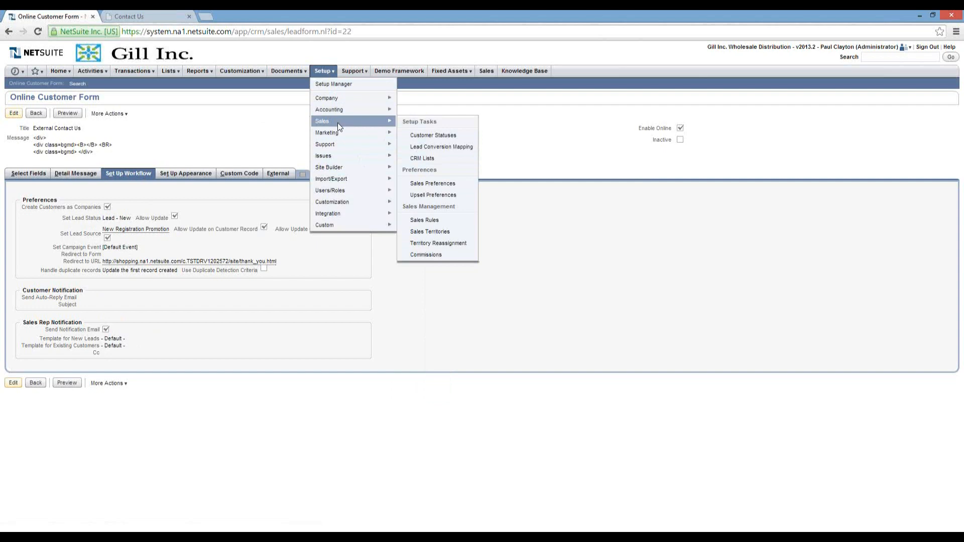
{"action": "mouse_move", "coordinate": [435, 223]}
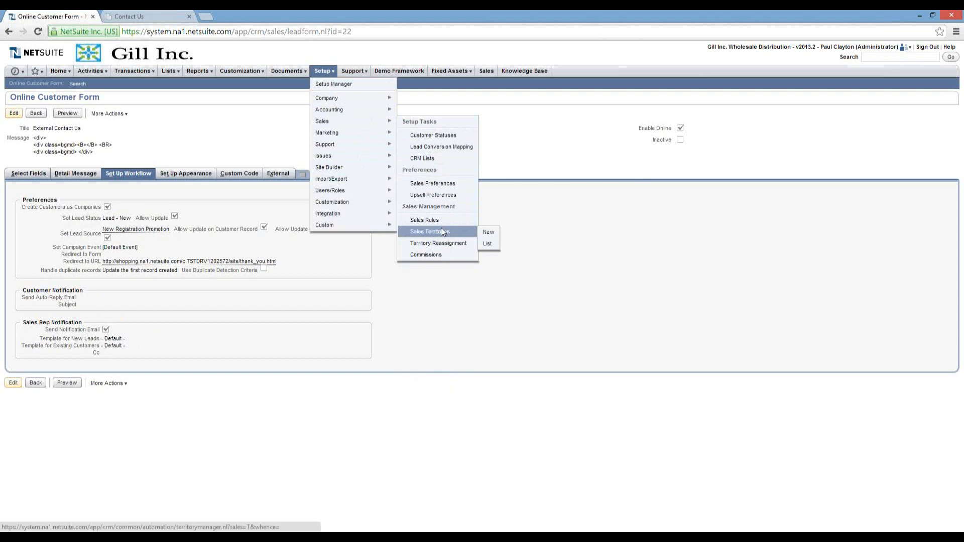
Open the Industry Type : Hardware sales rule and resave it unchanged, confirming the submit prompt.
{"action": "left_click", "coordinate": [437, 221]}
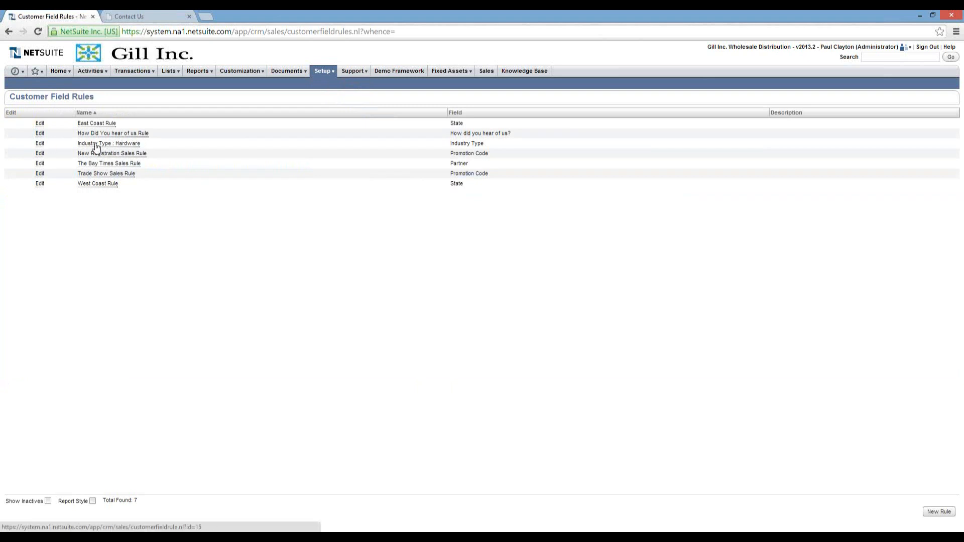
{"action": "left_click", "coordinate": [40, 144]}
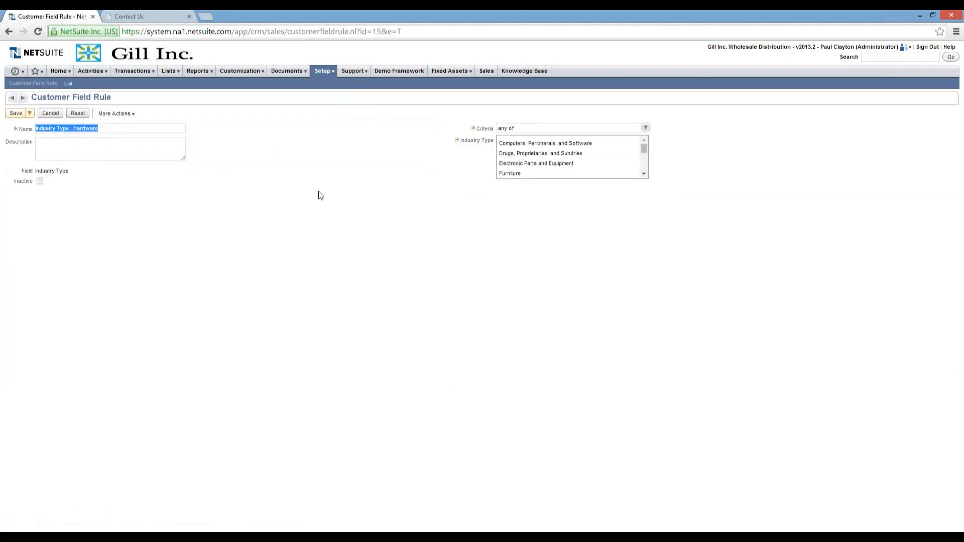
{"action": "left_click_drag", "start_coordinate": [645, 146], "coordinate": [644, 151]}
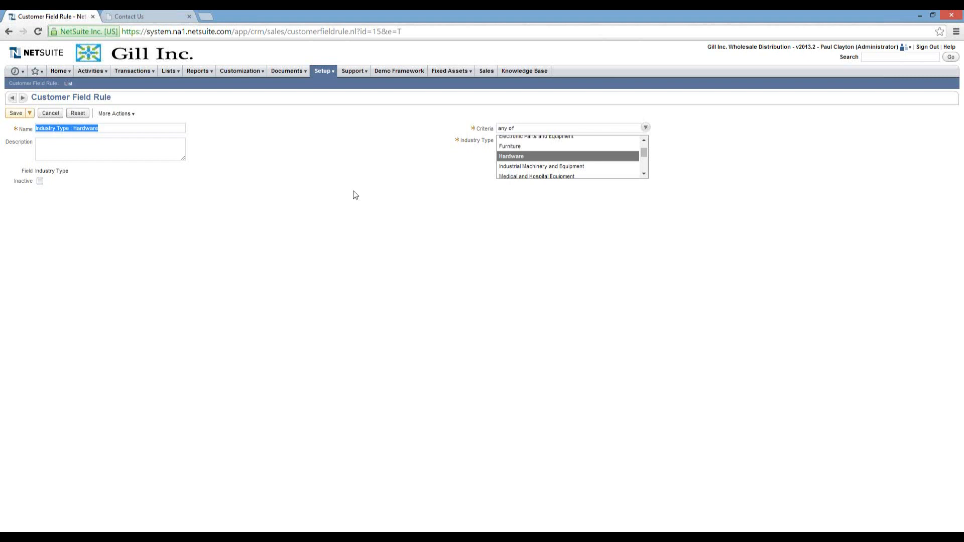
{"action": "left_click", "coordinate": [31, 113]}
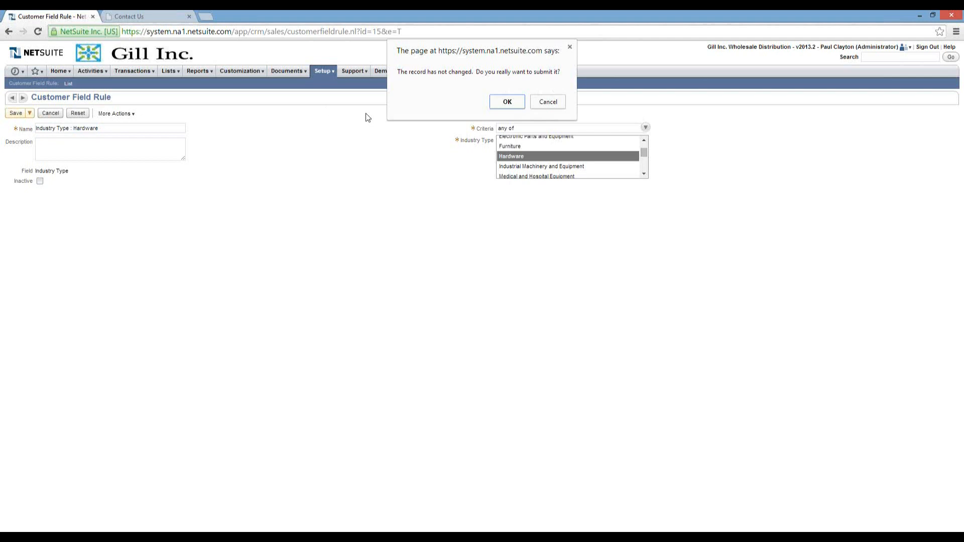
{"action": "left_click", "coordinate": [513, 102]}
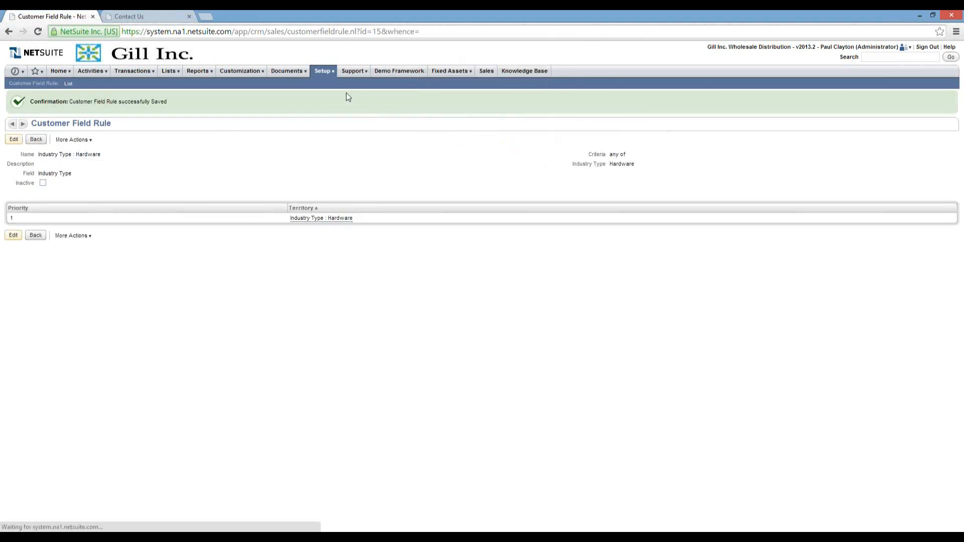
Open the Sales Territories management page from Setup > Sales.
{"action": "mouse_move", "coordinate": [329, 75]}
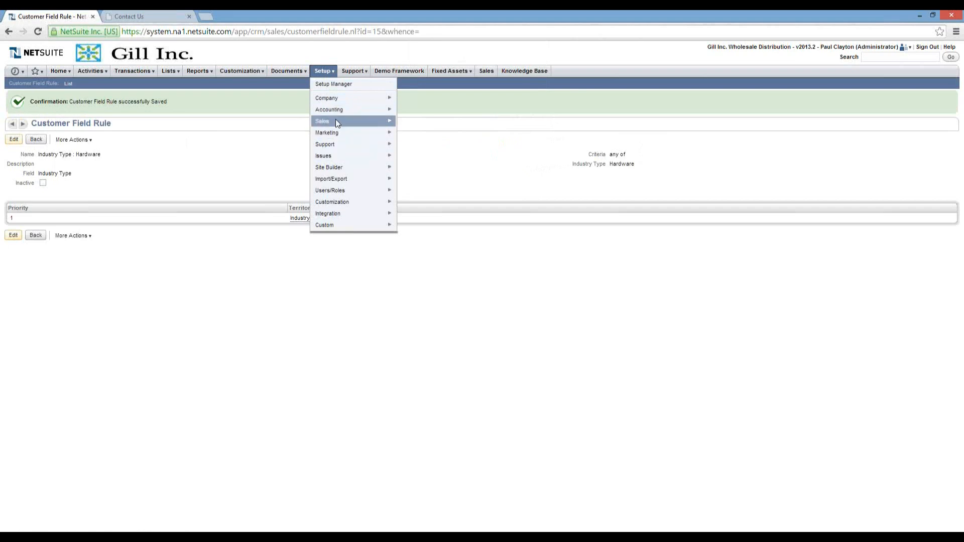
{"action": "mouse_move", "coordinate": [336, 121]}
{"action": "left_click", "coordinate": [430, 231]}
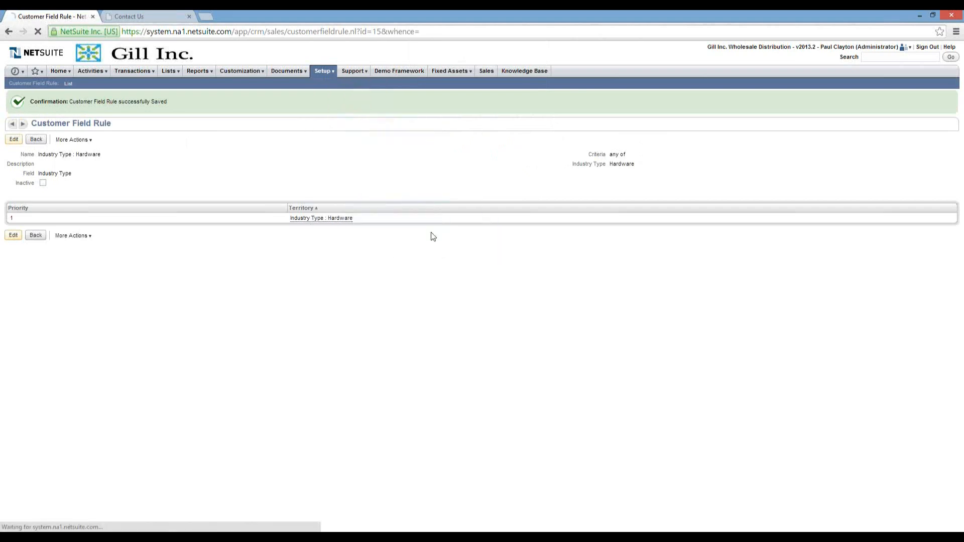
Check the sales reps assigned to the Industry Type : Hardware territory, then return to the Home dashboard.
{"action": "left_click", "coordinate": [90, 184]}
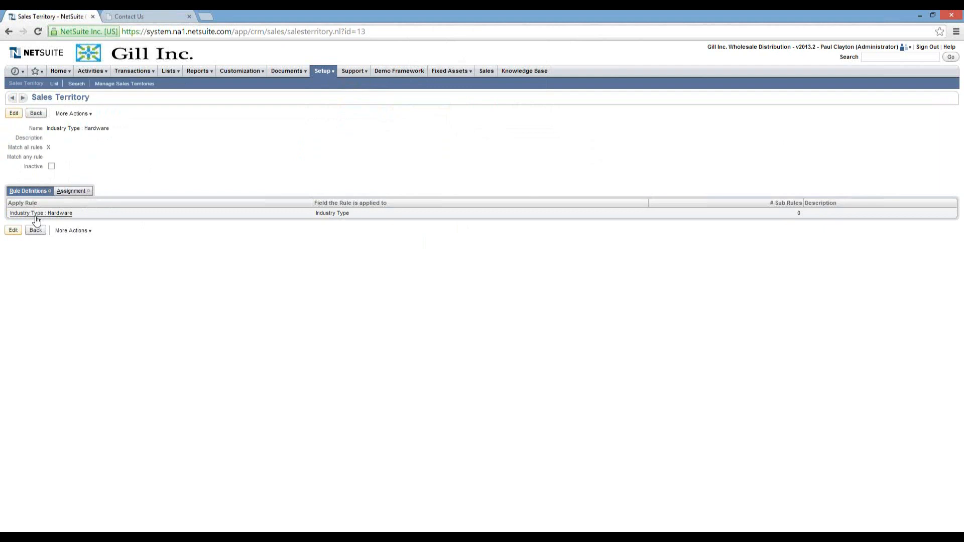
{"action": "left_click", "coordinate": [72, 191]}
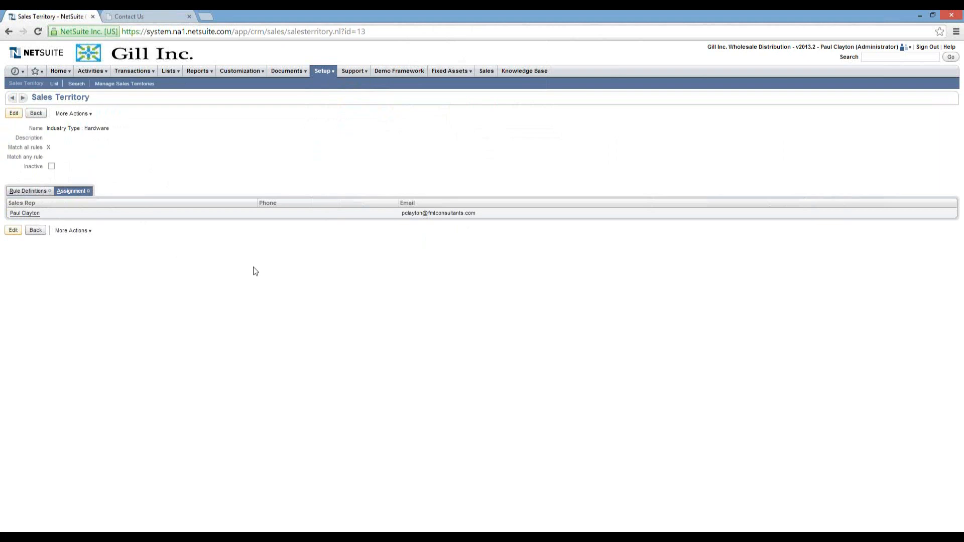
{"action": "left_click", "coordinate": [57, 71]}
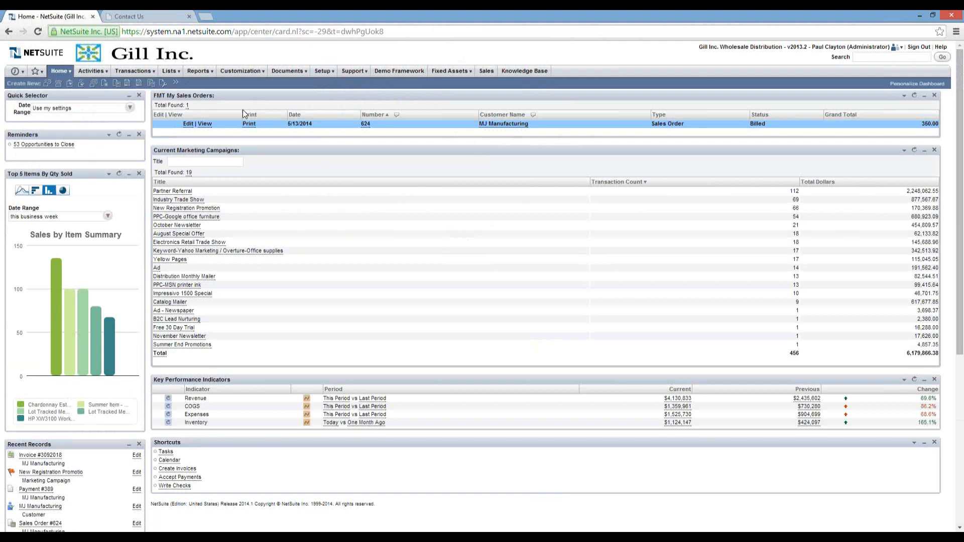
On the Contact Us form, enter the contact's first name, last name, company Turner Electronics and e-mail.
{"action": "left_click", "coordinate": [142, 17]}
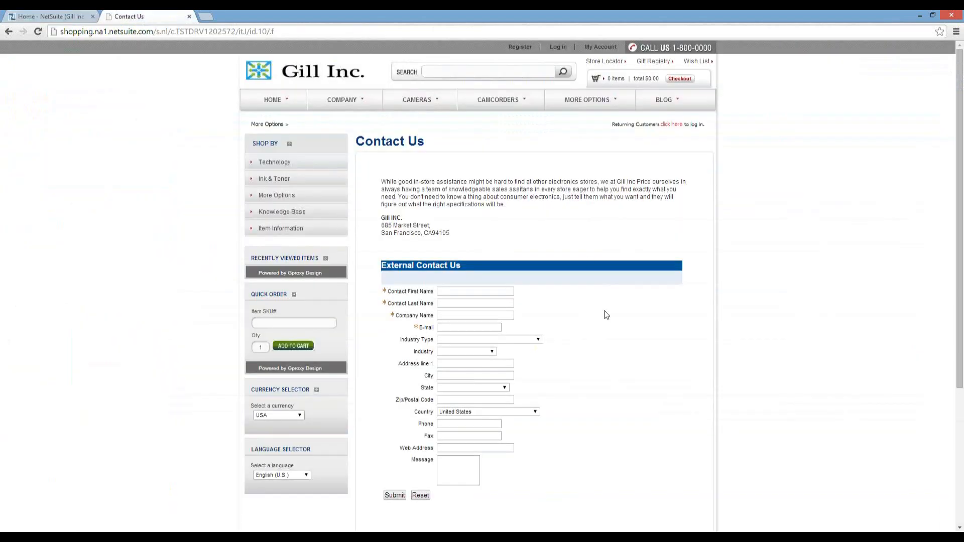
{"action": "left_click", "coordinate": [477, 290]}
{"action": "key", "text": "Tab"}
{"action": "key", "text": "Tab"}
{"action": "type", "text": "Turner Electronics"}
{"action": "key", "text": "Tab"}
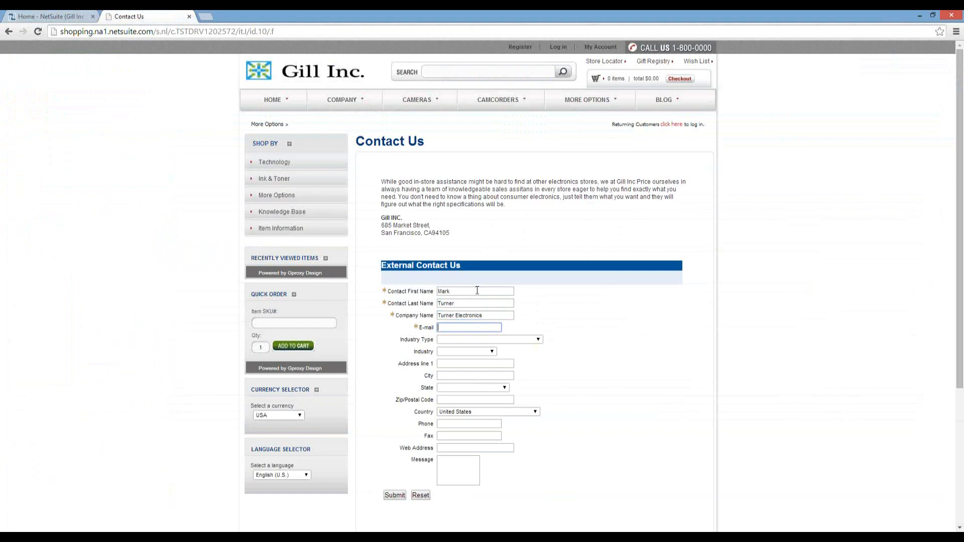
{"action": "key", "text": "Tab"}
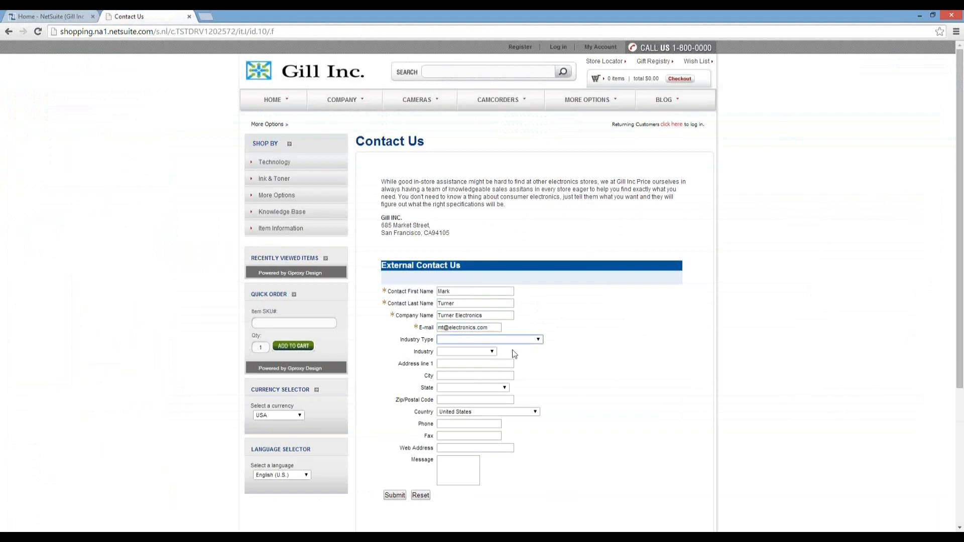
Set Industry Type to Hardware and Industry to Electronics.
{"action": "left_click", "coordinate": [540, 338]}
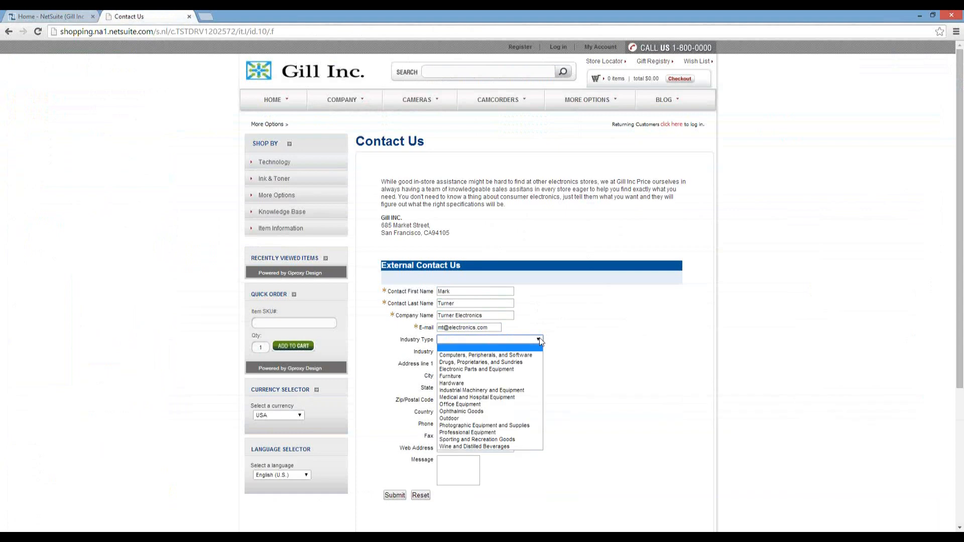
{"action": "left_click", "coordinate": [471, 383]}
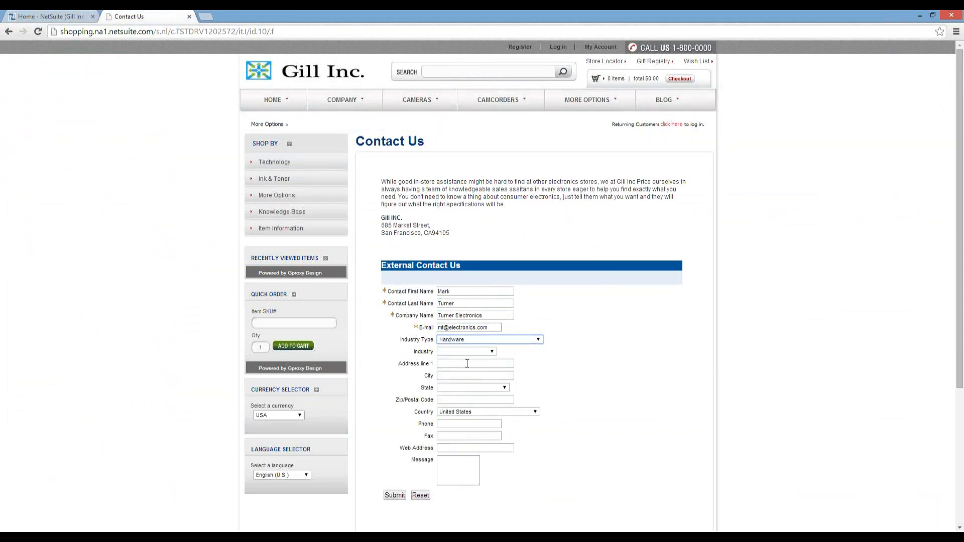
{"action": "left_click", "coordinate": [492, 352]}
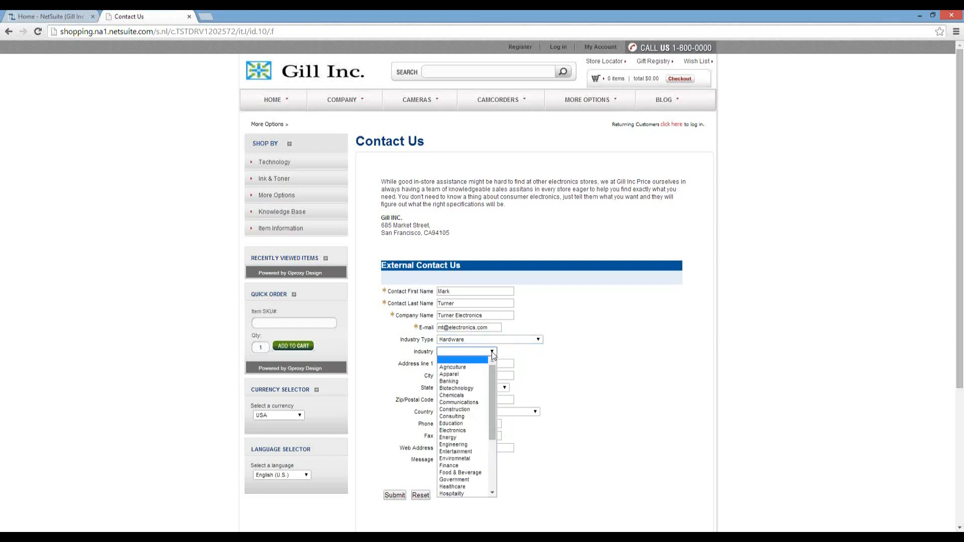
{"action": "left_click", "coordinate": [454, 430]}
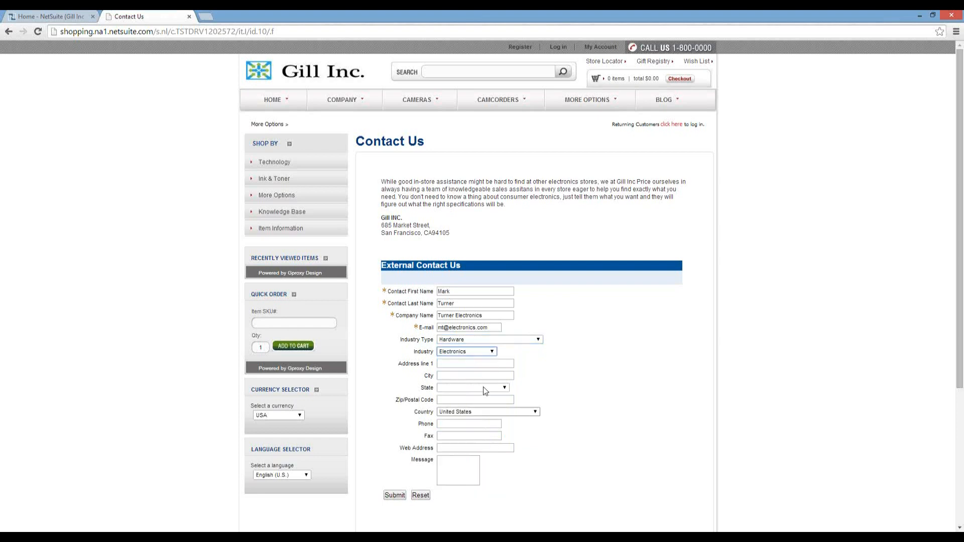
Fill in the contact's street address, city, state California and zip code.
{"action": "key", "text": "Tab"}
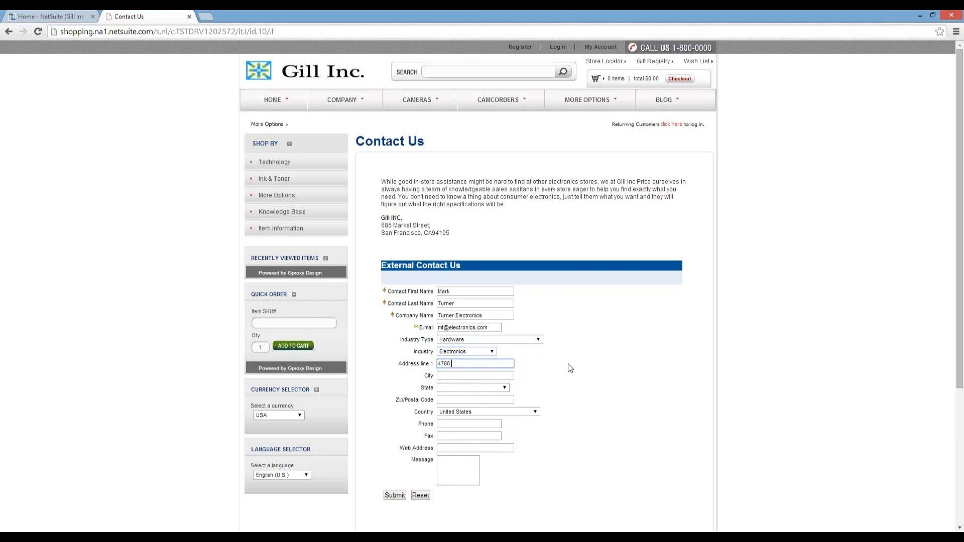
{"action": "key", "text": "Tab"}
{"action": "type", "text": "Los Angeles"}
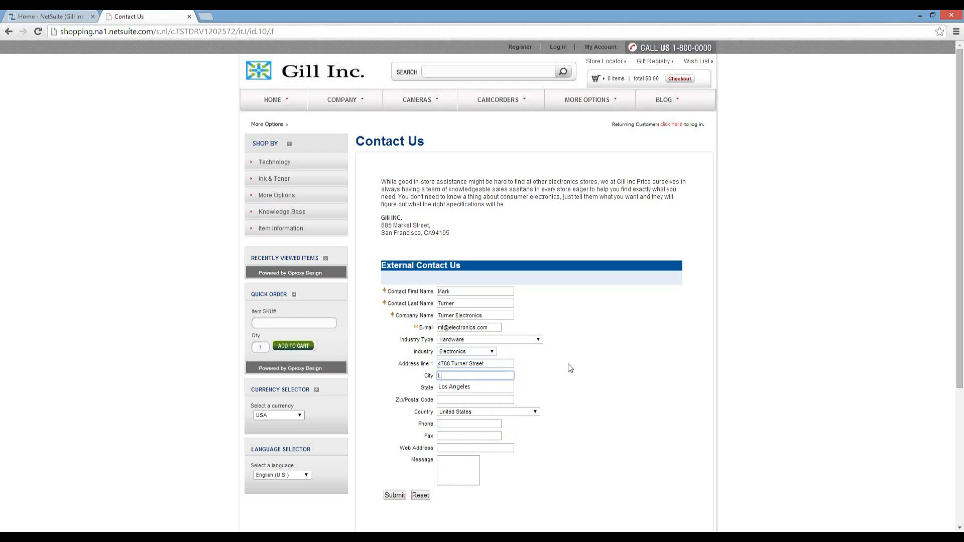
{"action": "key", "text": "Tab"}
{"action": "key", "text": "c"}
{"action": "key", "text": "Tab"}
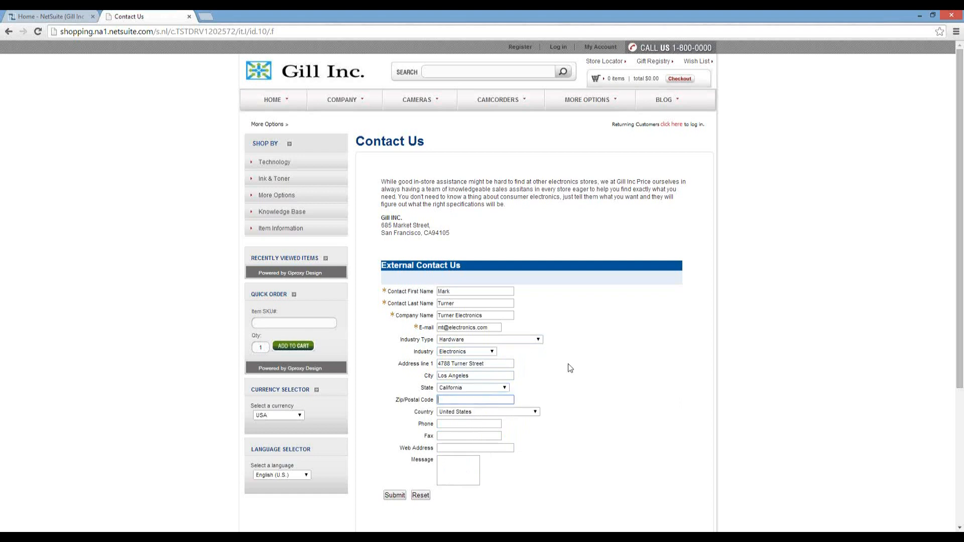
{"action": "type", "text": "91210"}
{"action": "key", "text": "Tab"}
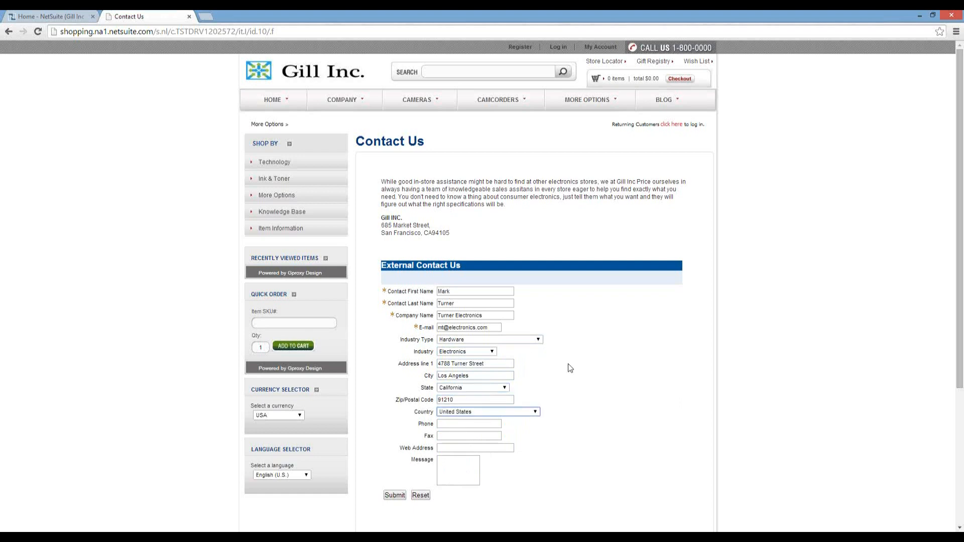
{"action": "left_click", "coordinate": [480, 423]}
{"action": "key", "text": "Tab"}
{"action": "key", "text": "Tab"}
{"action": "type", "text": "www.fmtconsultants.com"}
{"action": "key", "text": "Tab"}
{"action": "type", "text": "He"}
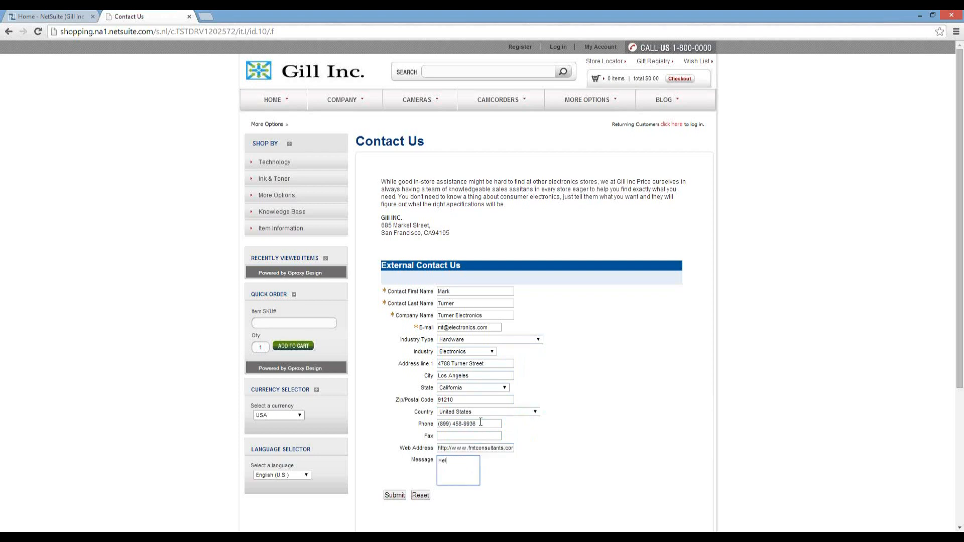
{"action": "type", "text": "llo - please conta"}
{"action": "type", "text": "ct me regarding"}
{"action": "type", "text": " your ne"}
{"action": "type", "text": "west"}
{"action": "type", "text": " product"}
{"action": "type", "text": " line."}
{"action": "left_click_drag", "start_coordinate": [616, 488], "coordinate": [597, 486]}
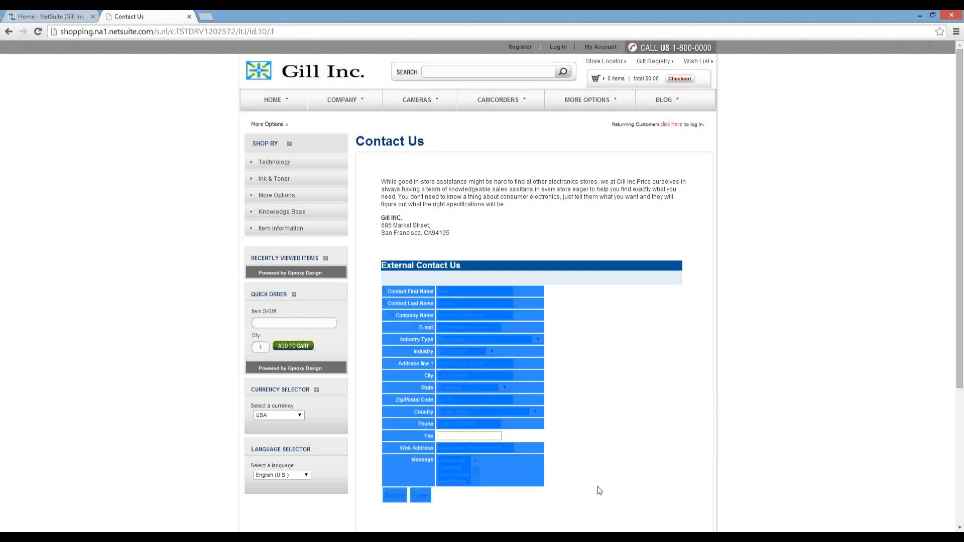
Submit the contact form, then return to the NetSuite dashboard tab.
{"action": "left_click", "coordinate": [482, 499]}
{"action": "left_click", "coordinate": [394, 495]}
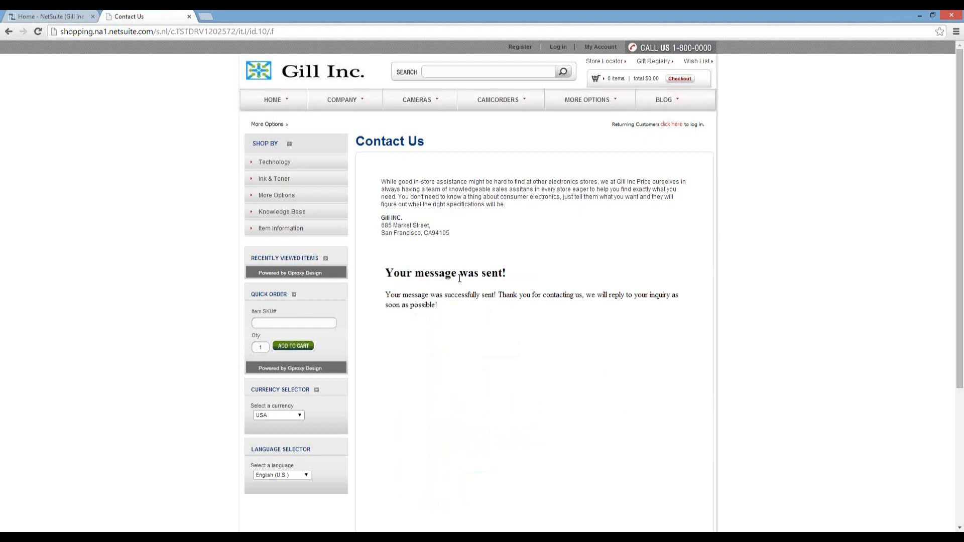
{"action": "left_click", "coordinate": [29, 14]}
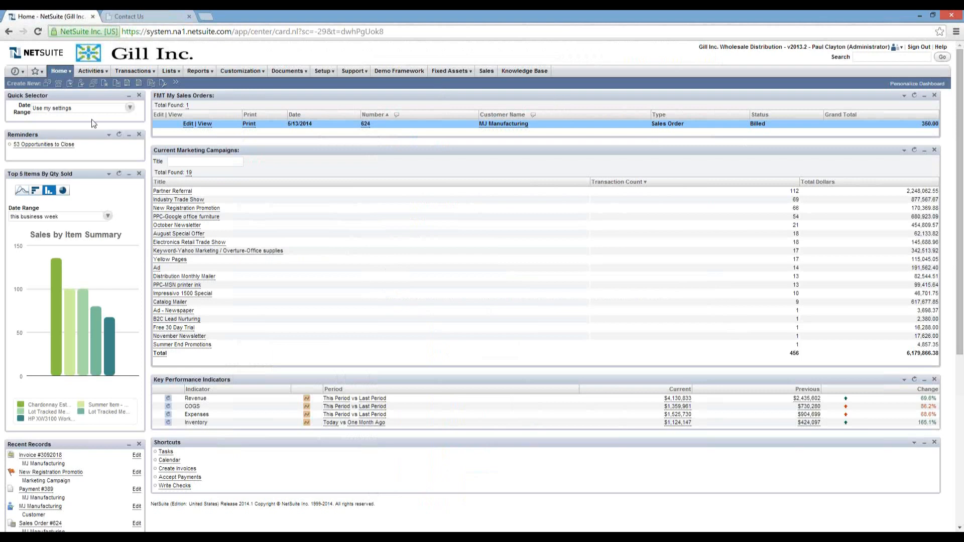
Refresh the Reminders portlet and open the '1 My New Leads' list.
{"action": "left_click", "coordinate": [108, 135]}
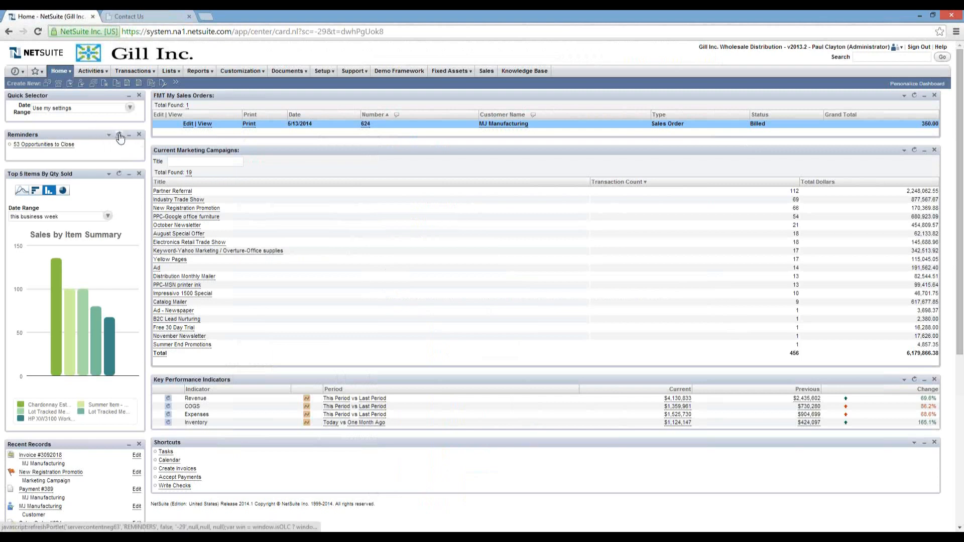
{"action": "left_click", "coordinate": [120, 135]}
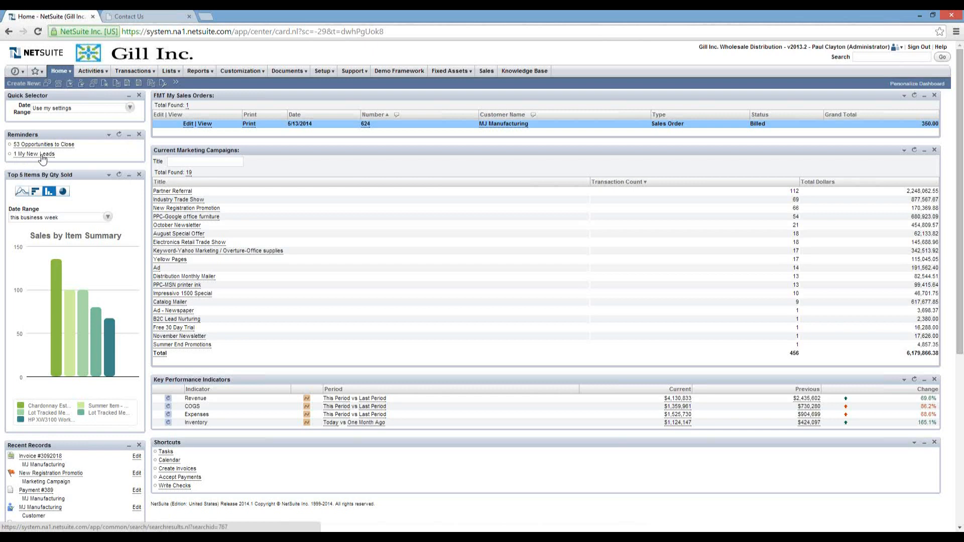
{"action": "left_click", "coordinate": [44, 154]}
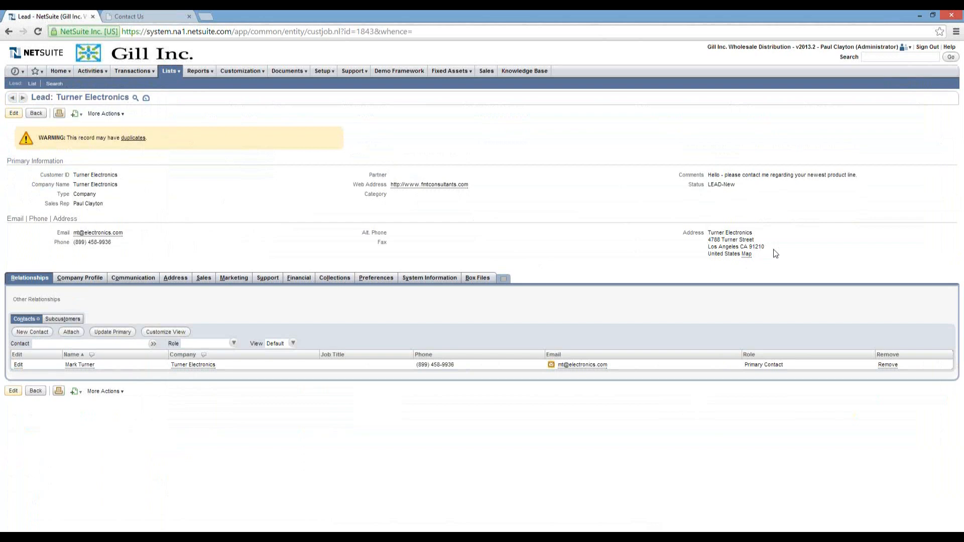
View the Turner Electronics lead's Marketing details, then its Communication subtab.
{"action": "left_click", "coordinate": [234, 277]}
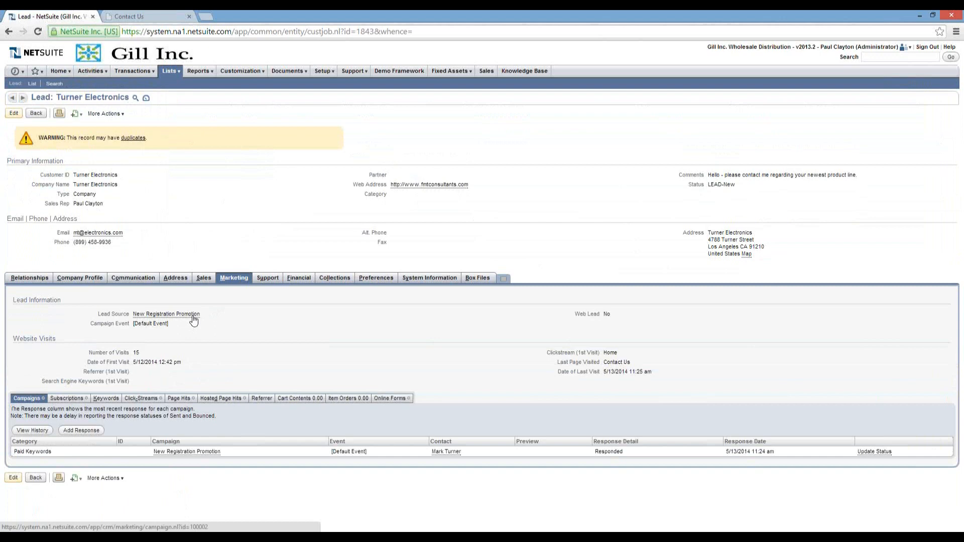
{"action": "left_click", "coordinate": [124, 280]}
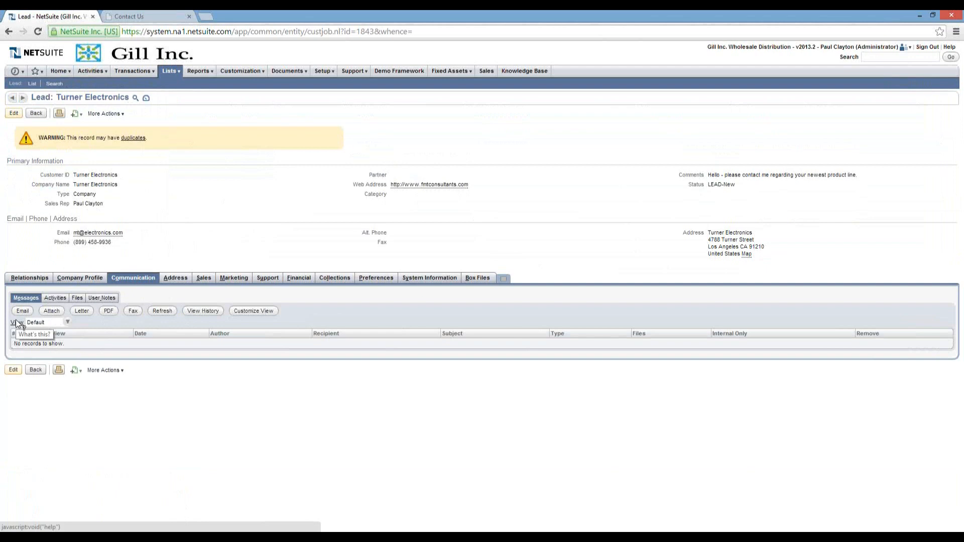
Open the further-actions menu on the Turner Electronics lead record.
{"action": "left_click", "coordinate": [101, 114]}
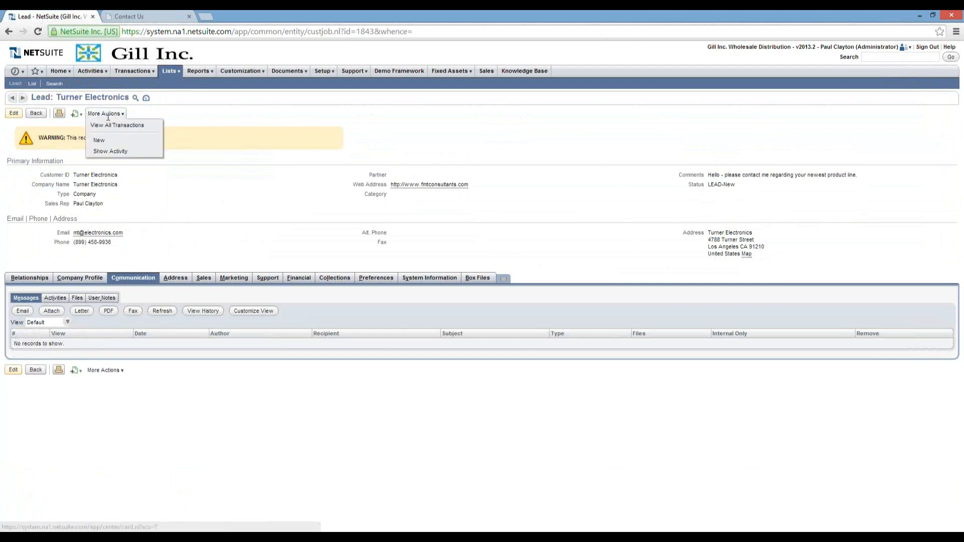
Create a new phone call titled 'Sales follow-up call' with status Completed.
{"action": "left_click", "coordinate": [76, 115]}
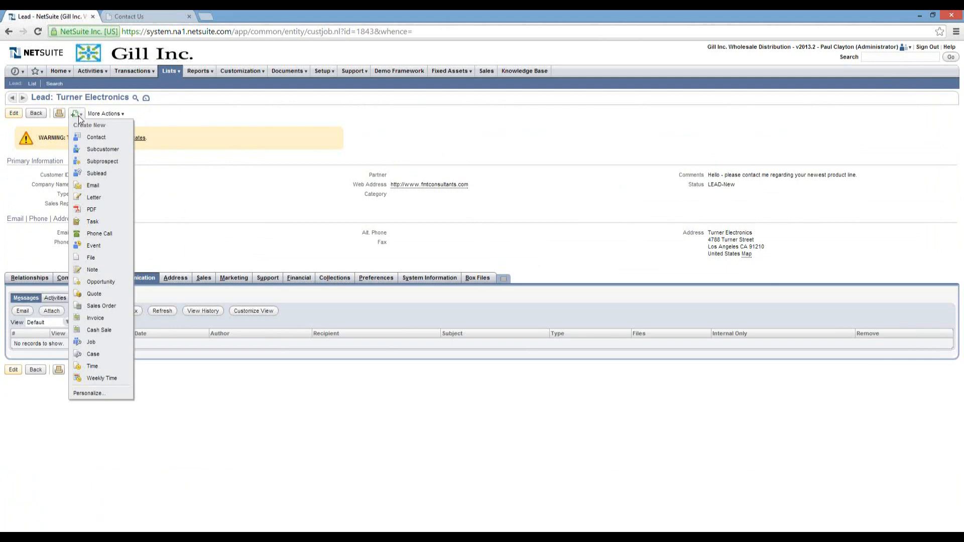
{"action": "left_click", "coordinate": [95, 234]}
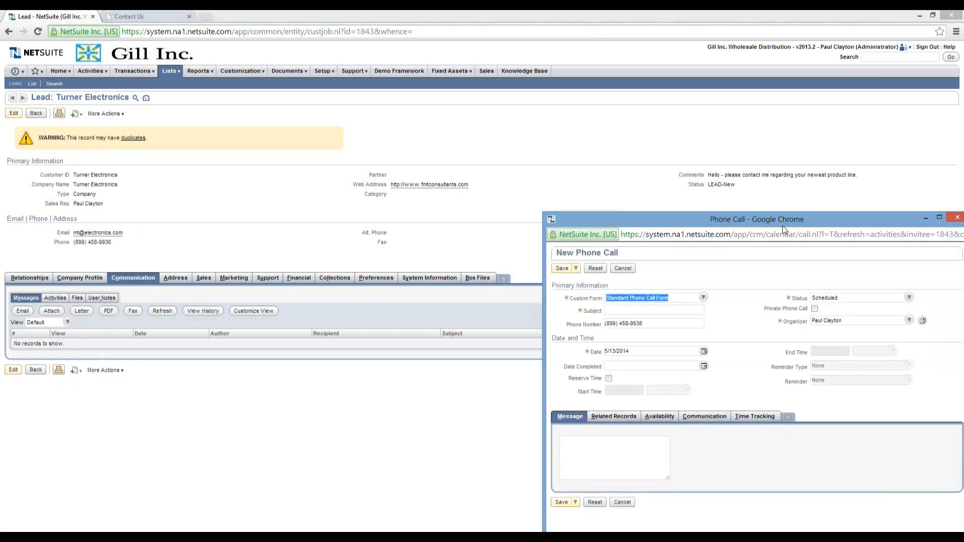
{"action": "left_click", "coordinate": [297, 226]}
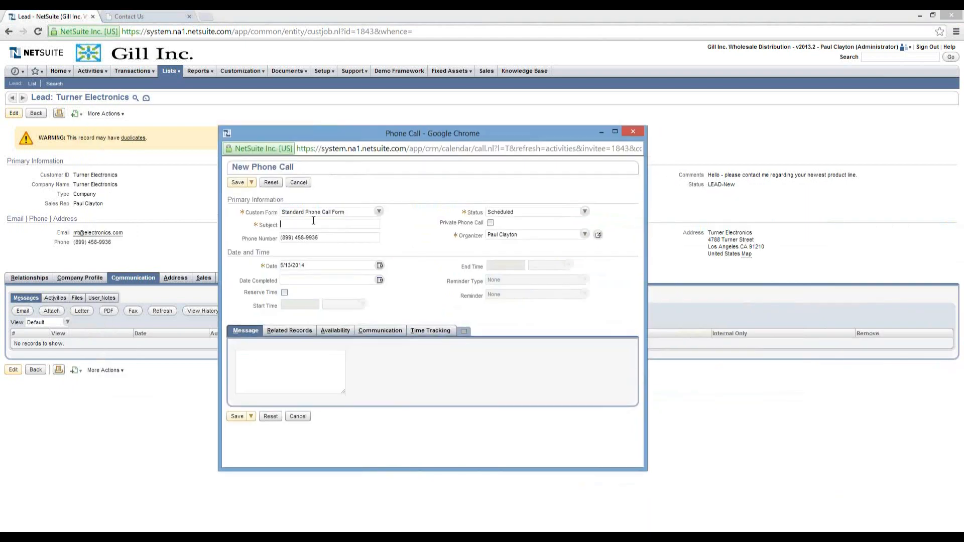
{"action": "type", "text": "Sales"}
{"action": "type", "text": " folow-u"}
{"action": "key", "text": "BackSpace"}
{"action": "key", "text": "BackSpace"}
{"action": "key", "text": "BackSpace"}
{"action": "key", "text": "BackSpace"}
{"action": "type", "text": "low"}
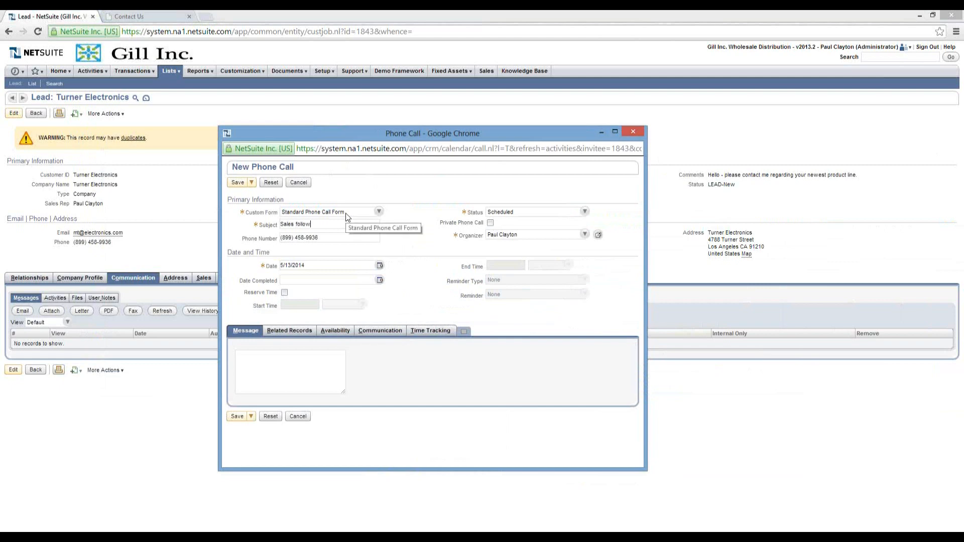
{"action": "type", "text": "-up call"}
{"action": "key", "text": "Tab"}
{"action": "left_click", "coordinate": [584, 212]}
{"action": "left_click", "coordinate": [557, 232]}
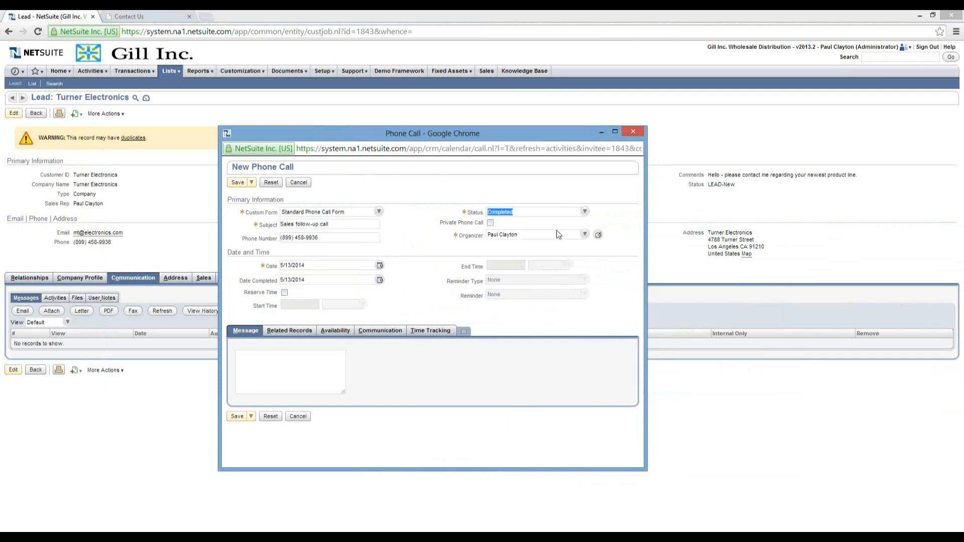
{"action": "key", "text": "Tab"}
{"action": "key", "text": "Tab"}
Note that the customer issued a PO for a sales order, and save the call.
{"action": "left_click", "coordinate": [272, 369]}
{"action": "type", "text": "Spo"}
{"action": "type", "text": "ke "}
{"action": "type", "text": "to Mark. He"}
{"action": "type", "text": " issued a PO f"}
{"action": "type", "text": "or proc"}
{"action": "type", "text": "essing of a slaes o"}
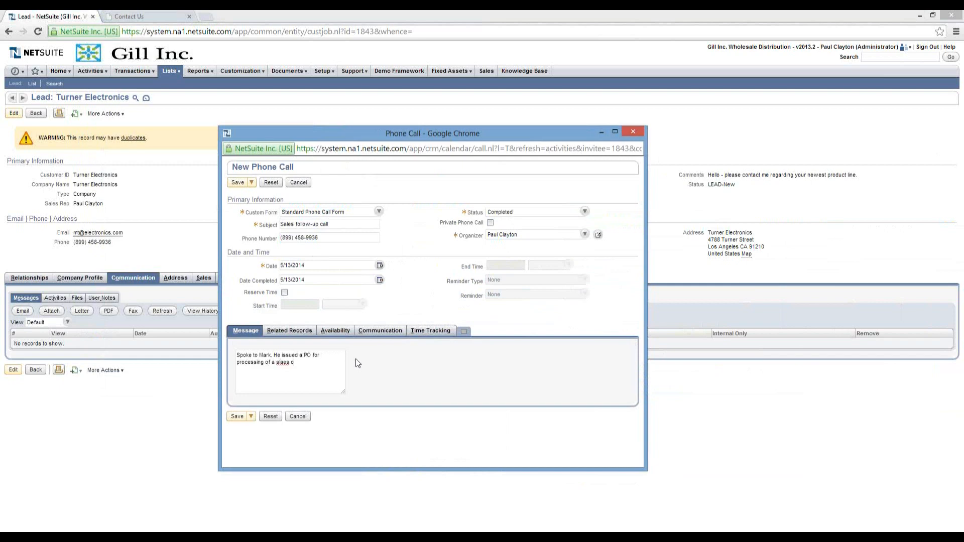
{"action": "key", "text": "BackSpace"}
{"action": "key", "text": "BackSpace"}
{"action": "key", "text": "BackSpace"}
{"action": "key", "text": "BackSpace"}
{"action": "key", "text": "BackSpace"}
{"action": "type", "text": "ales order."}
{"action": "left_click", "coordinate": [237, 416]}
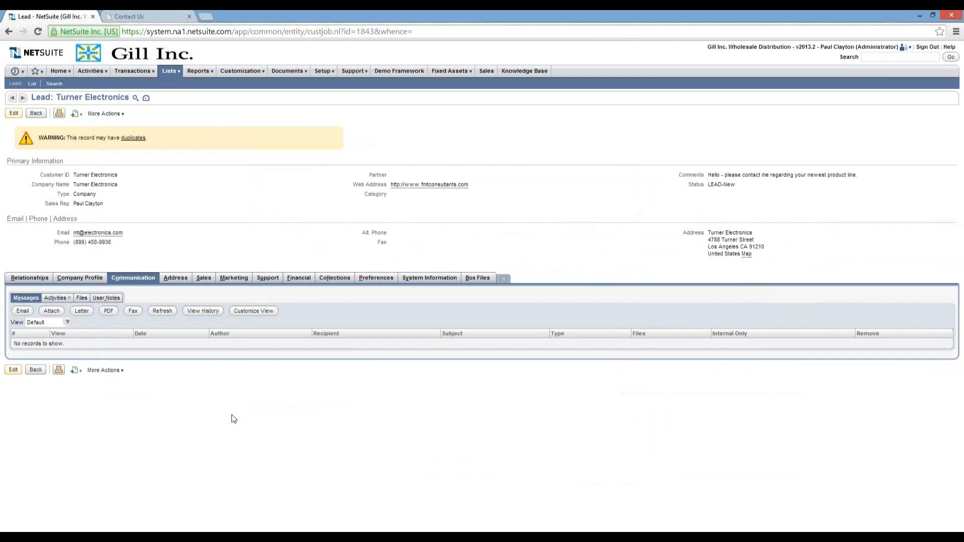
Show the lead's Activities list under Communication, where the completed follow-up call appears.
{"action": "left_click", "coordinate": [41, 281]}
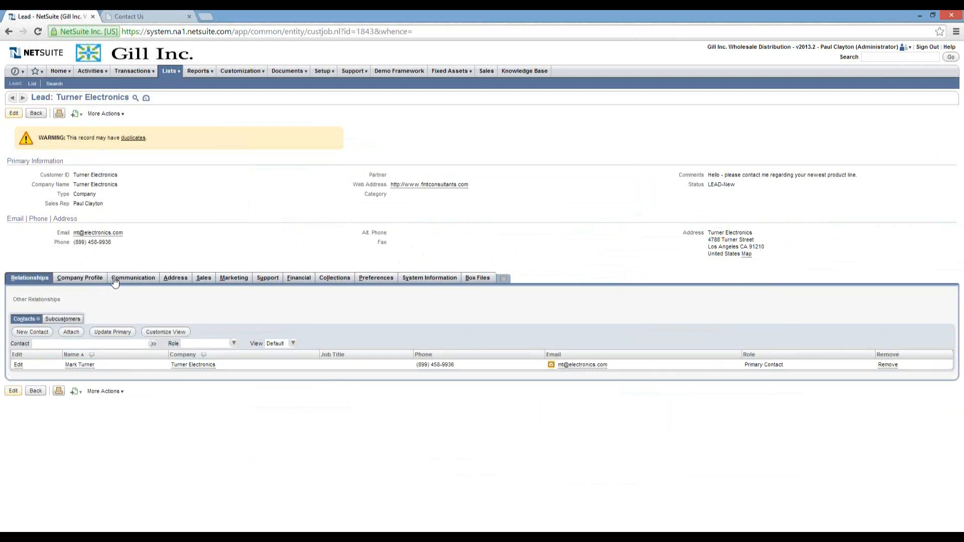
{"action": "left_click", "coordinate": [115, 280]}
{"action": "left_click", "coordinate": [57, 300]}
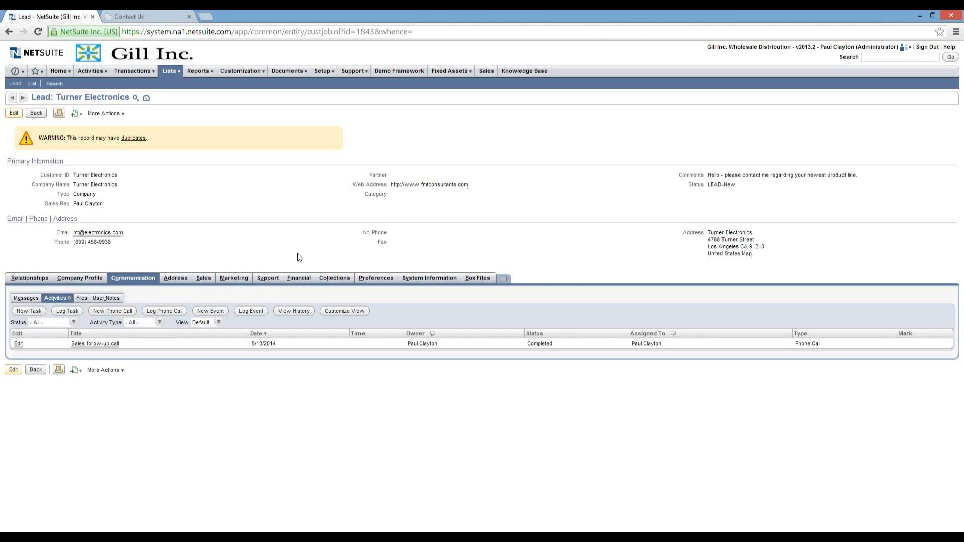
{"action": "left_click", "coordinate": [75, 114]}
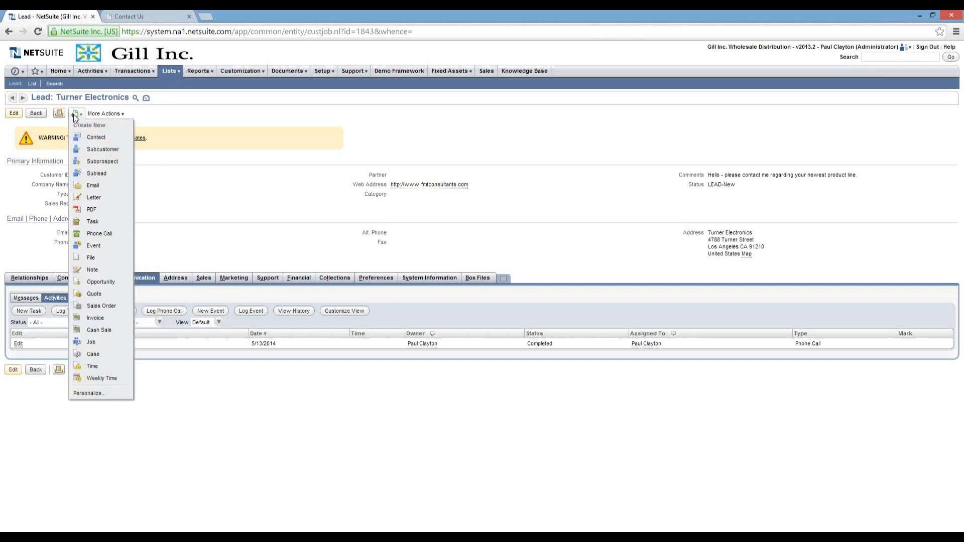
Create a new sales order for Turner Electronics and enter the customer's PO number.
{"action": "left_click", "coordinate": [91, 306]}
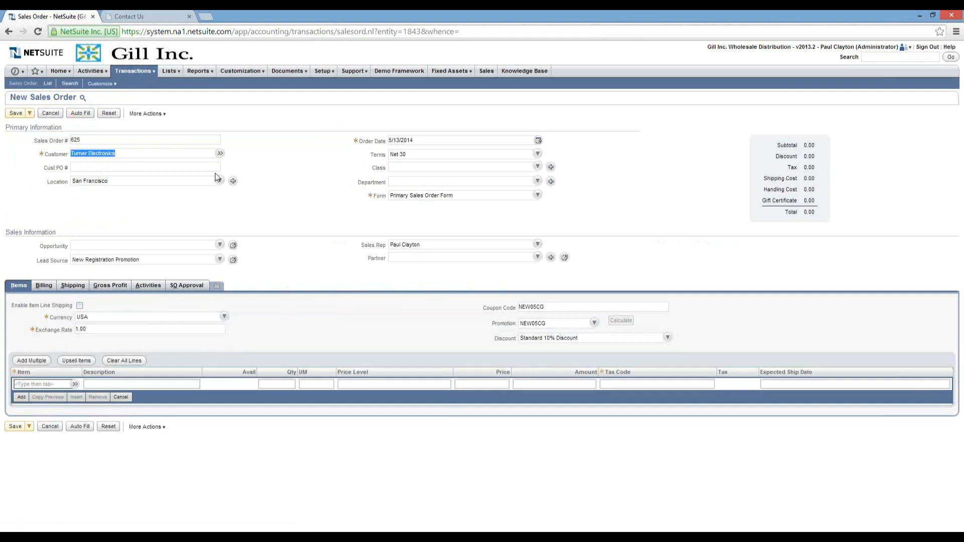
{"action": "left_click", "coordinate": [153, 167]}
{"action": "type", "text": "PO748888"}
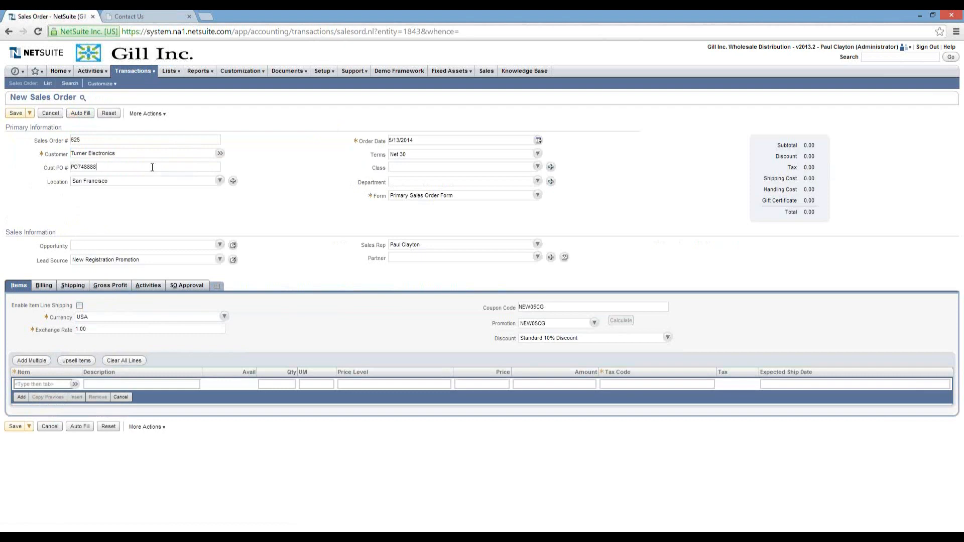
{"action": "key", "text": "Tab"}
Set the order's Ship To Select to Default Billing address.
{"action": "left_click", "coordinate": [71, 287]}
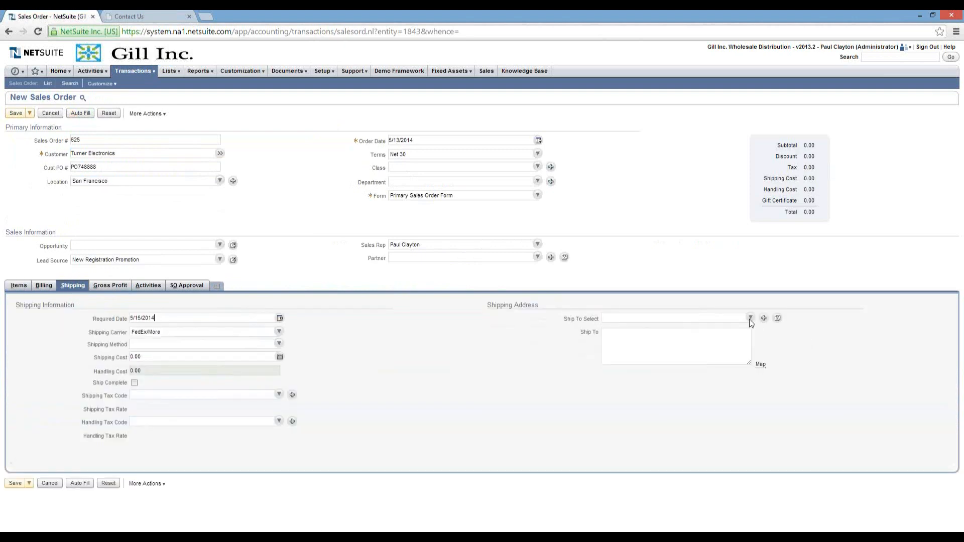
{"action": "left_click", "coordinate": [749, 318]}
{"action": "left_click", "coordinate": [661, 360]}
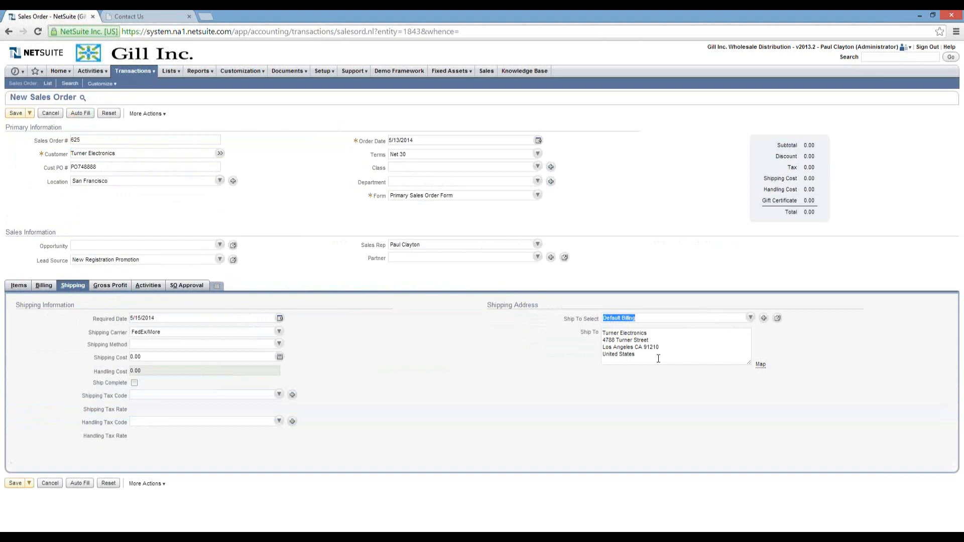
{"action": "left_click", "coordinate": [15, 287]}
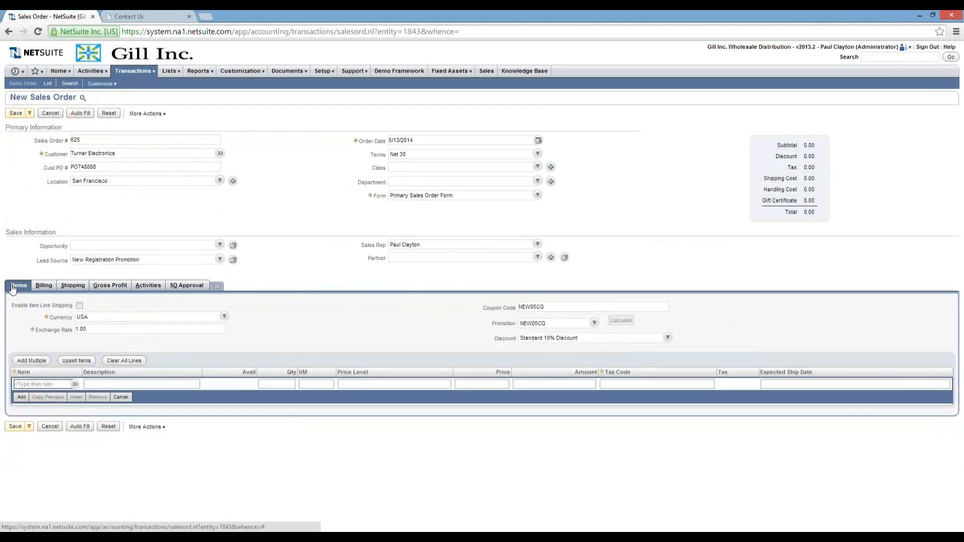
Add a line of 10 Test Inventory Item 1 and check its stock availability.
{"action": "left_click", "coordinate": [41, 385]}
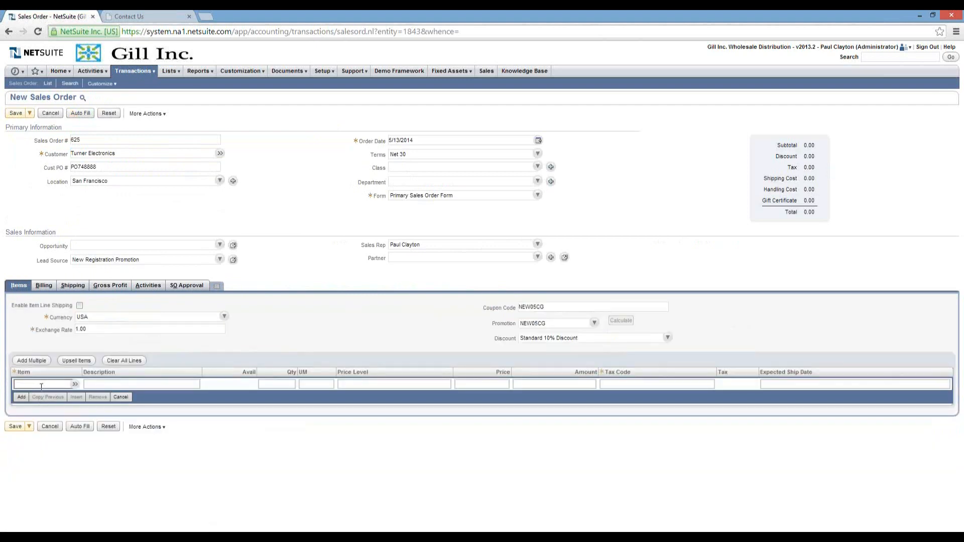
{"action": "type", "text": "test"}
{"action": "key", "text": "Tab"}
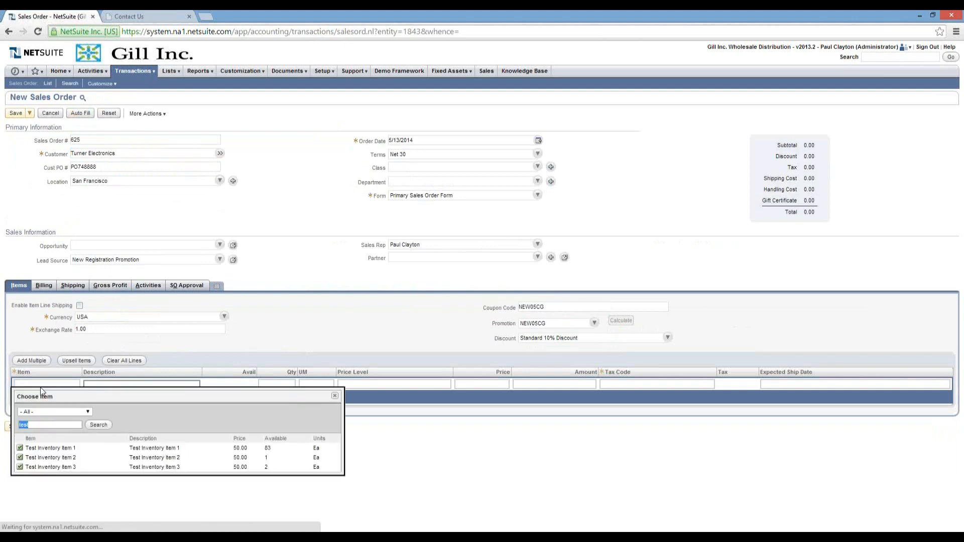
{"action": "left_click", "coordinate": [49, 448]}
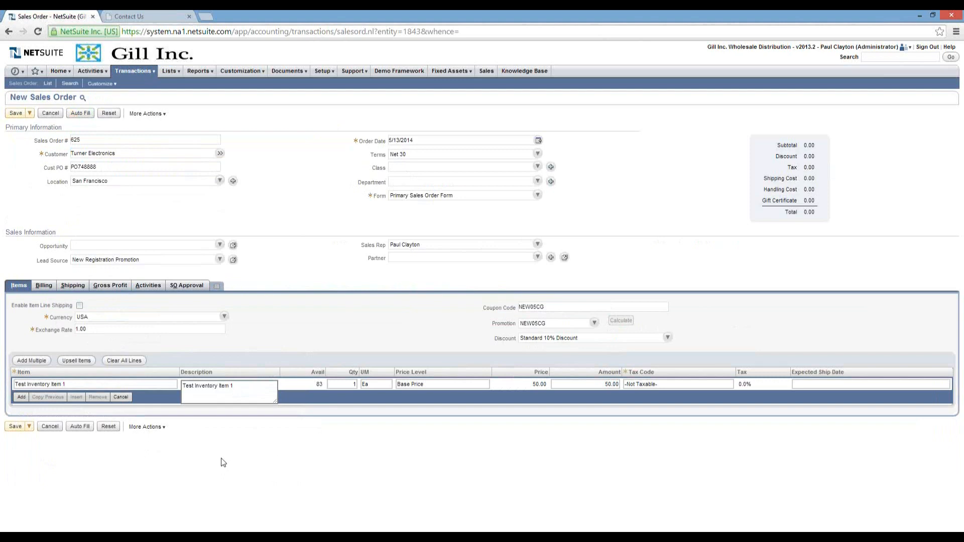
{"action": "key", "text": "Tab"}
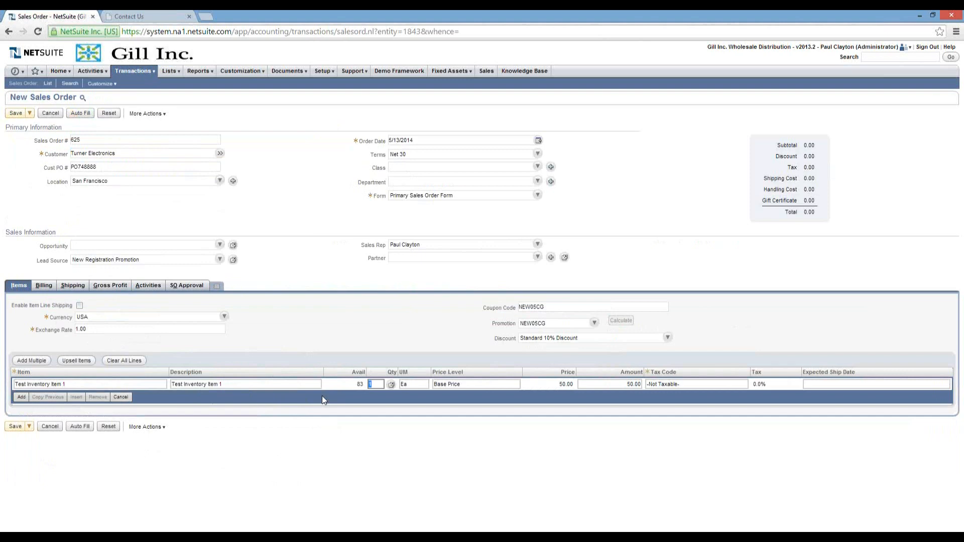
{"action": "type", "text": "10"}
{"action": "key", "text": "Tab"}
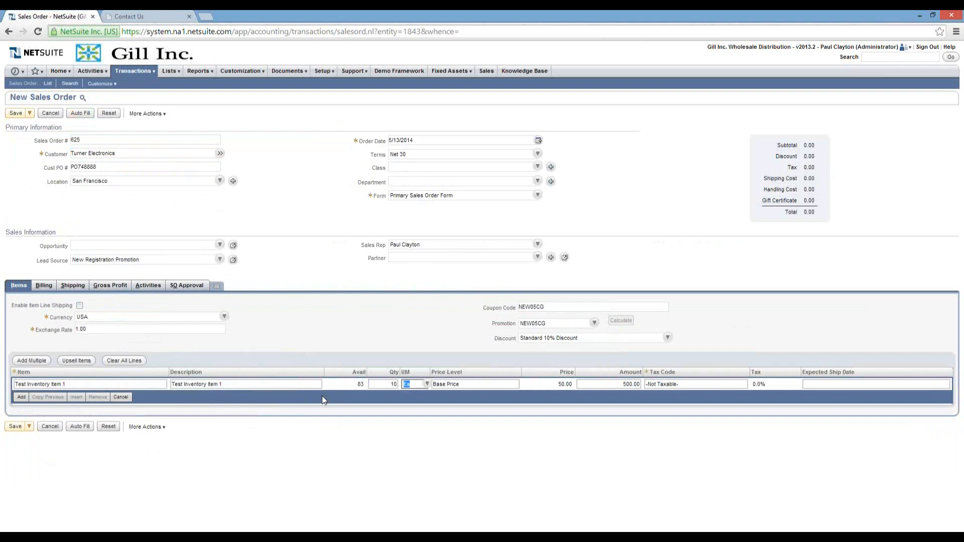
{"action": "key", "text": "Tab"}
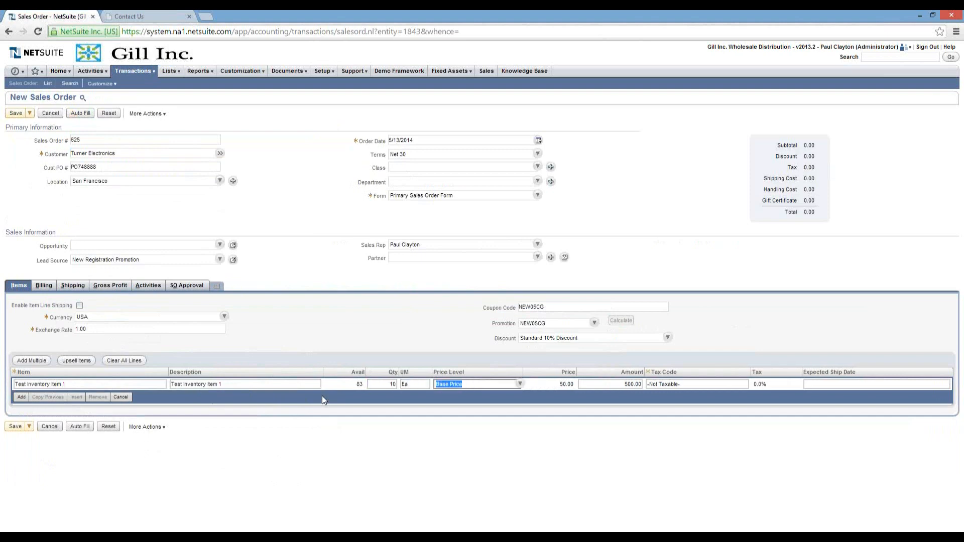
{"action": "key", "text": "Tab"}
{"action": "key", "text": "Tab"}
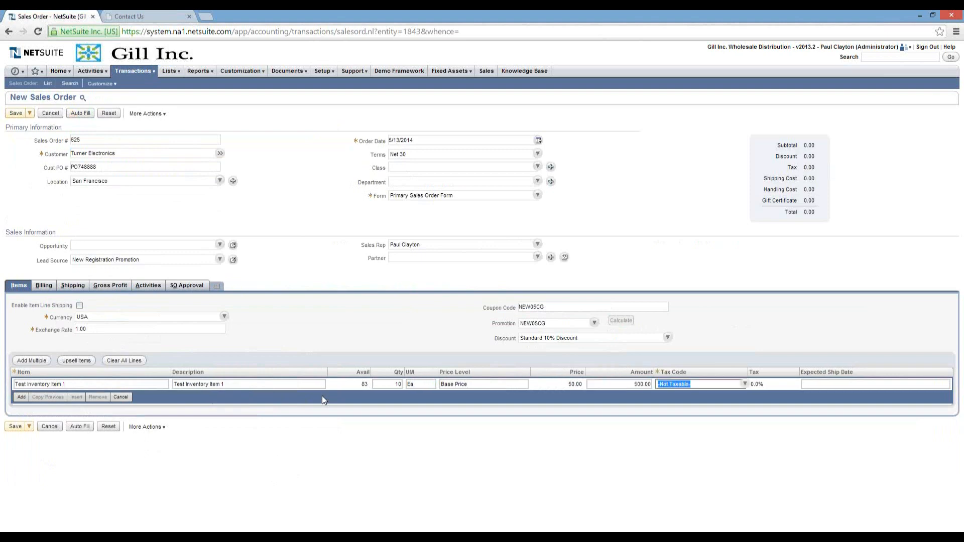
{"action": "key", "text": "Tab"}
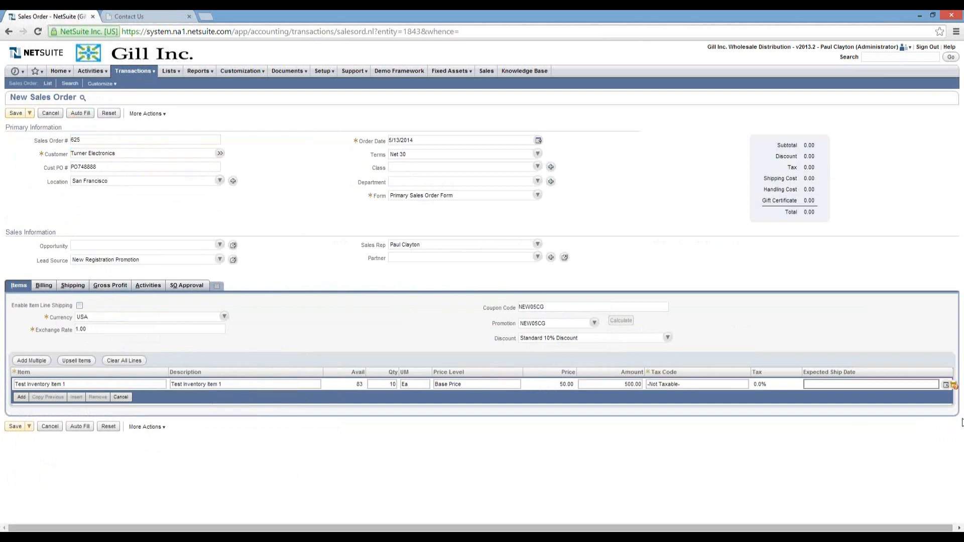
{"action": "left_click", "coordinate": [953, 385]}
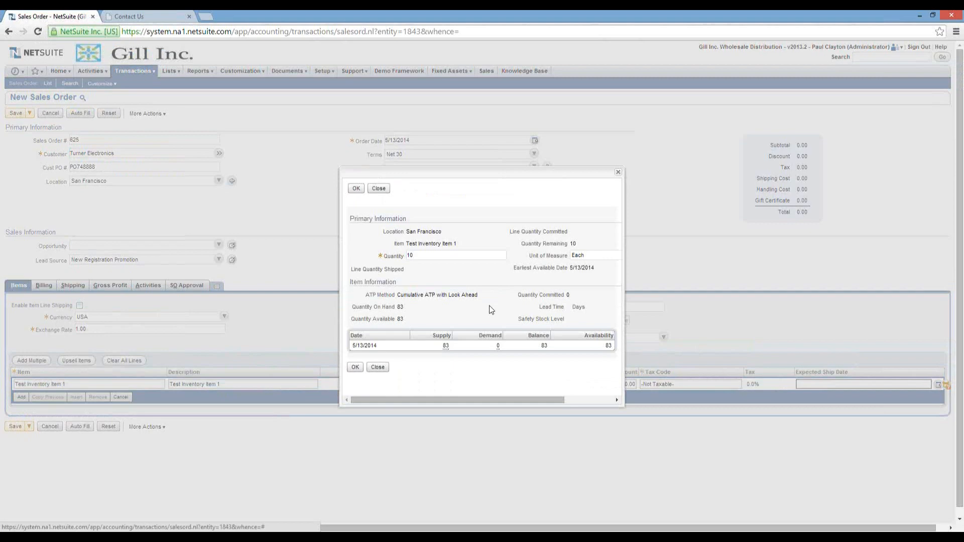
Accept the availability check for Test Inventory Item 1, setting its expected ship date to 5/13/2014.
{"action": "left_click", "coordinate": [354, 367]}
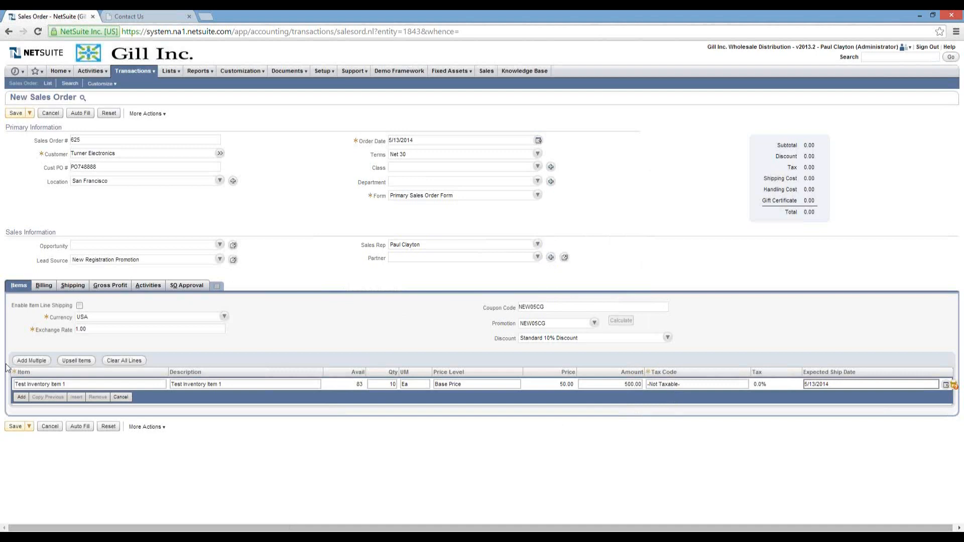
Add the Test Inventory Item 1 line so the order totals 500.00, briefly checking SO Approval.
{"action": "left_click", "coordinate": [20, 397]}
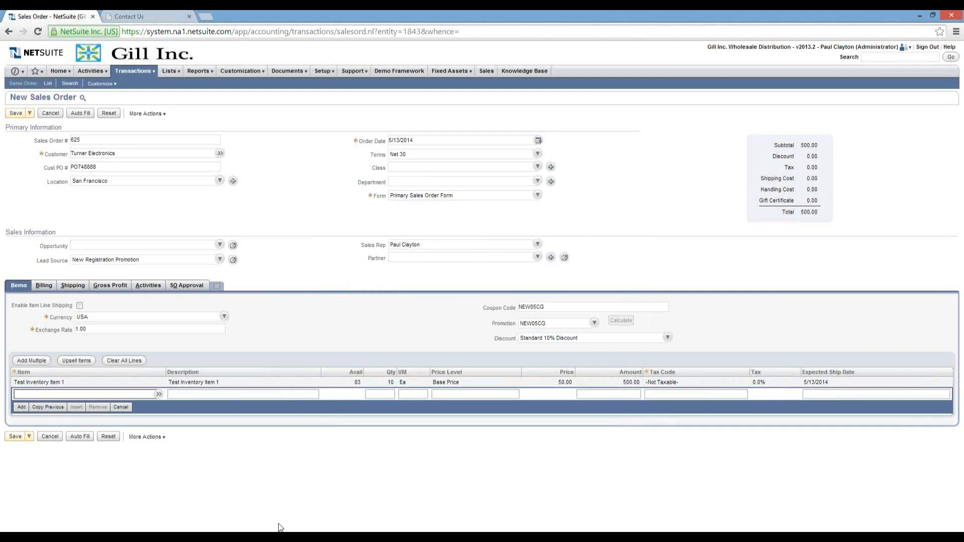
{"action": "left_click", "coordinate": [182, 286]}
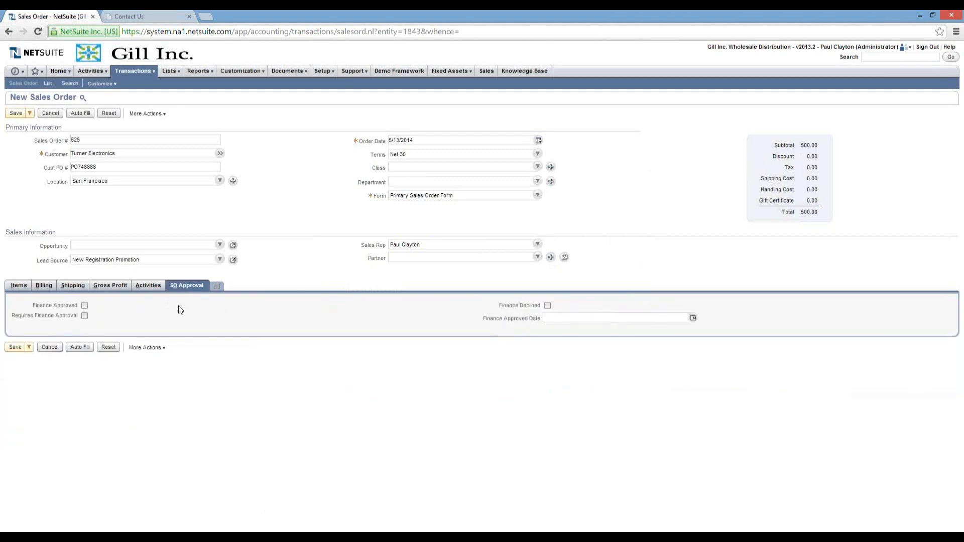
{"action": "left_click", "coordinate": [16, 287]}
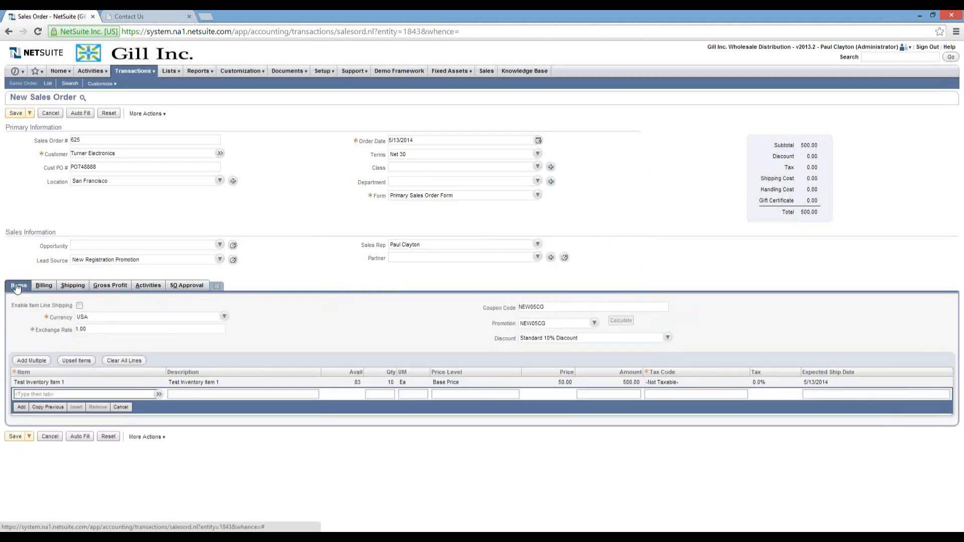
Save the Turner Electronics order as Sales Order 625, Pending Fulfillment, total 500.00.
{"action": "left_click", "coordinate": [16, 437]}
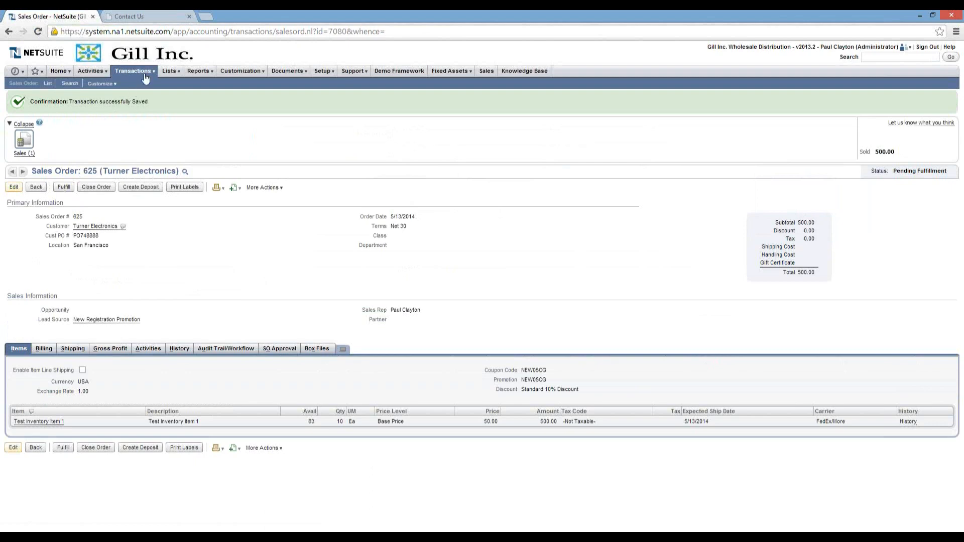
Go to Transactions > Sales > Fulfill Orders to list orders awaiting fulfillment.
{"action": "mouse_move", "coordinate": [146, 76]}
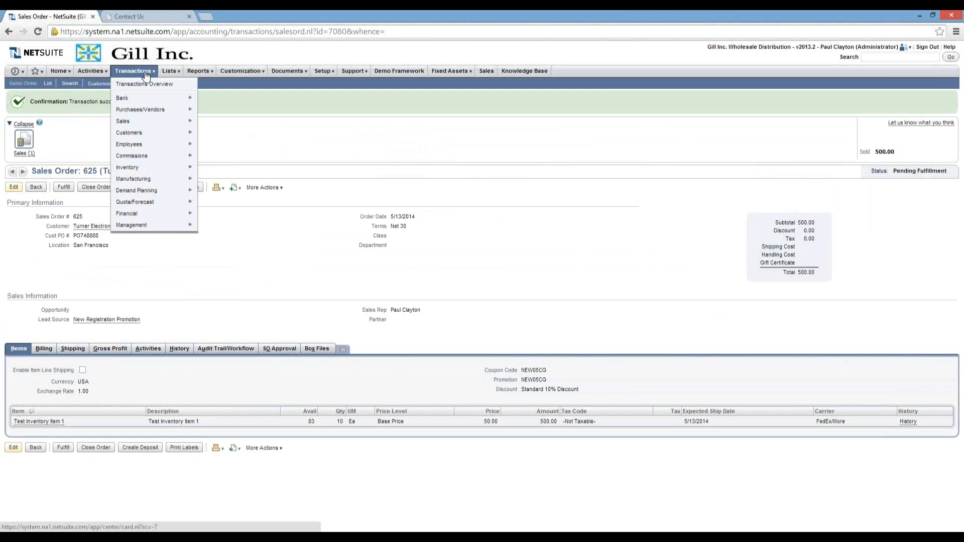
{"action": "mouse_move", "coordinate": [152, 123]}
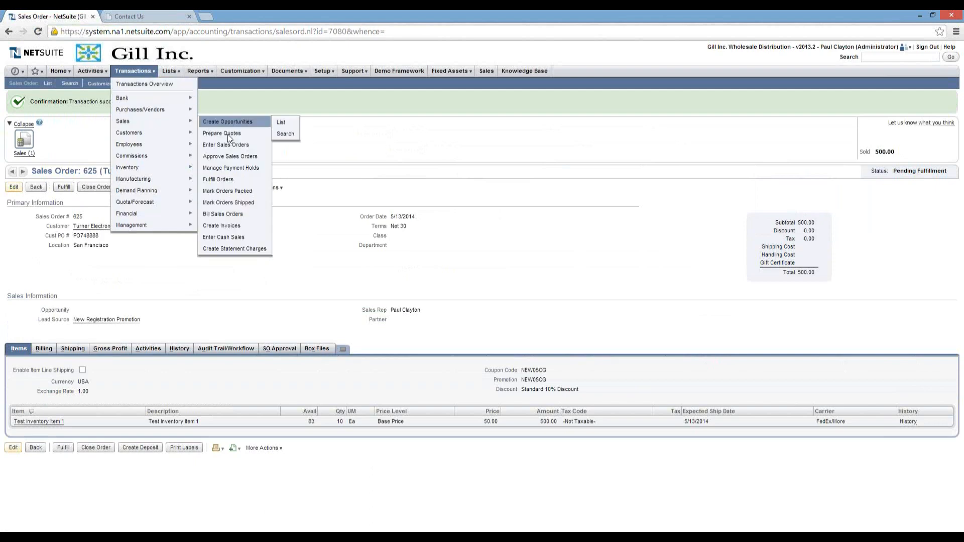
{"action": "mouse_move", "coordinate": [220, 178]}
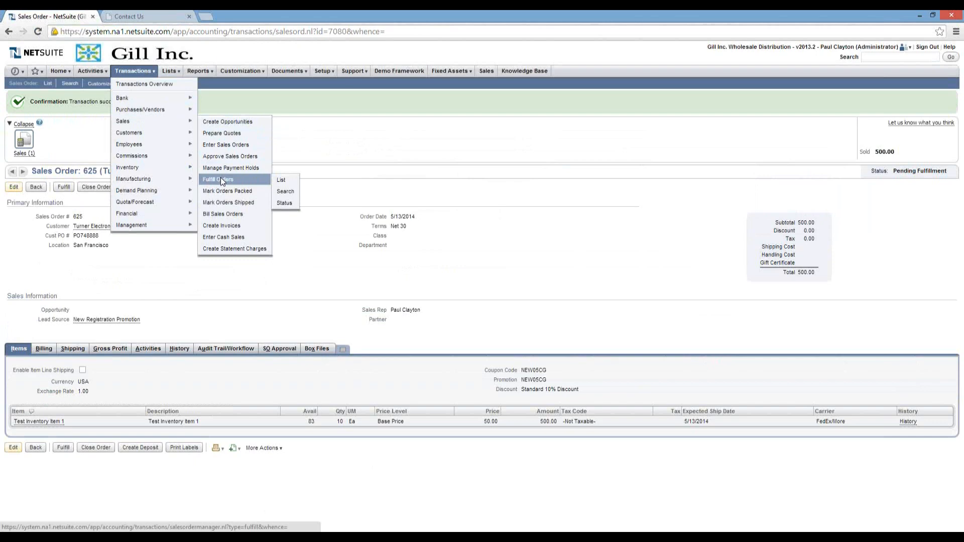
{"action": "left_click", "coordinate": [221, 179]}
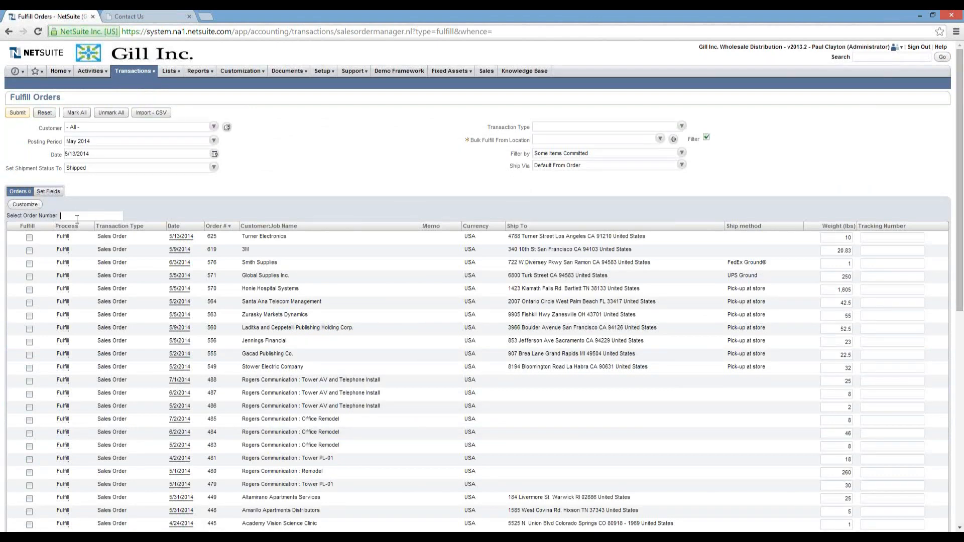
Bulk-fulfill order 625 from San Francisco and submit it as submission 38.
{"action": "left_click", "coordinate": [660, 138]}
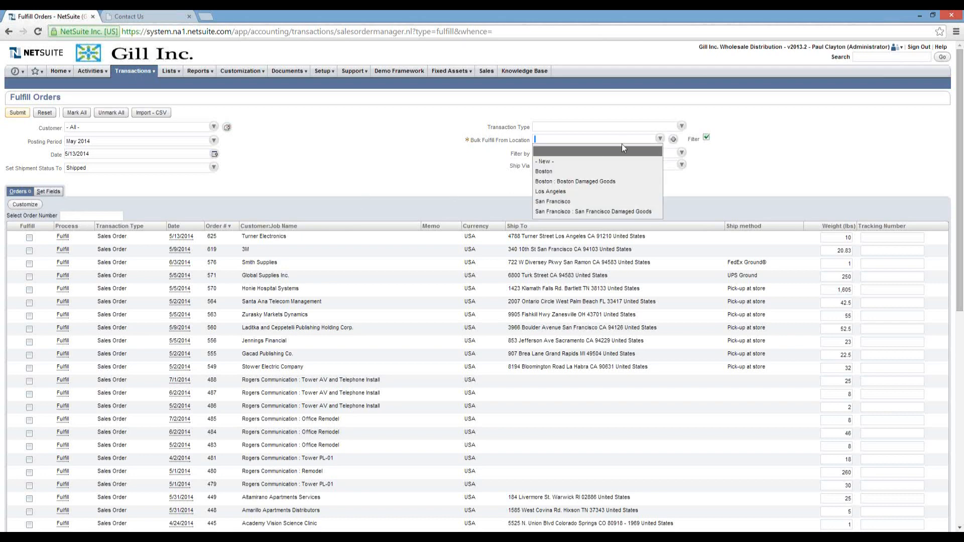
{"action": "left_click", "coordinate": [580, 201]}
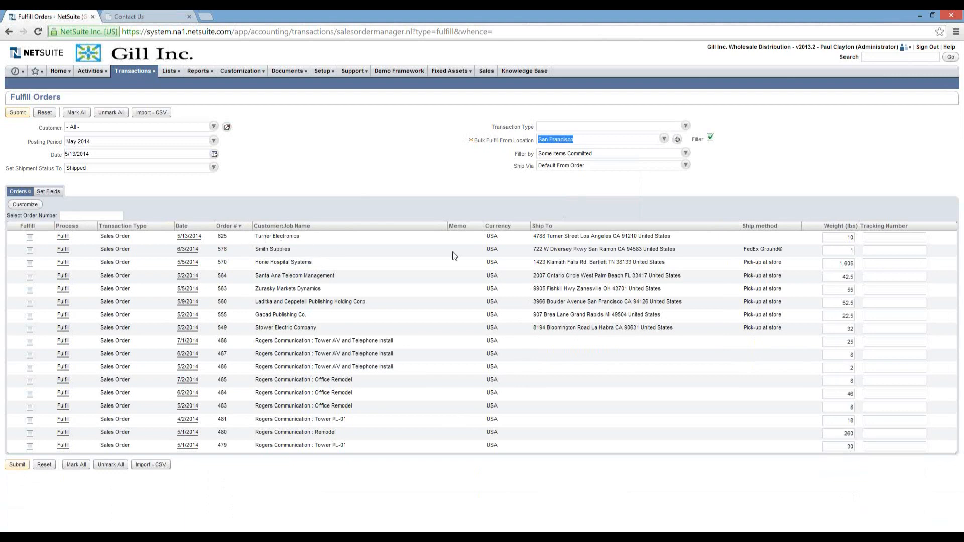
{"action": "left_click", "coordinate": [30, 238]}
{"action": "left_click", "coordinate": [17, 113]}
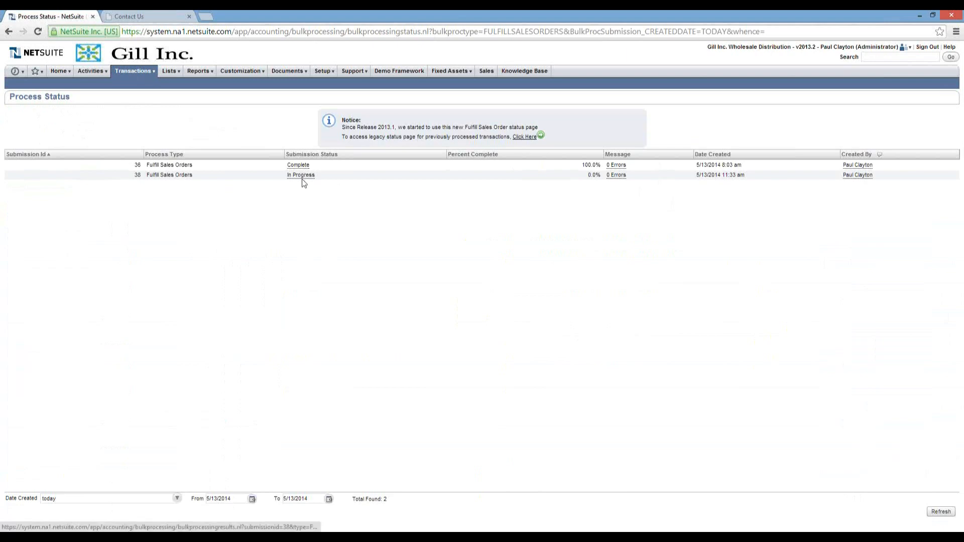
Refresh submission 38 until it shows Complete with 0 errors, then return to the Home dashboard.
{"action": "left_click", "coordinate": [941, 513]}
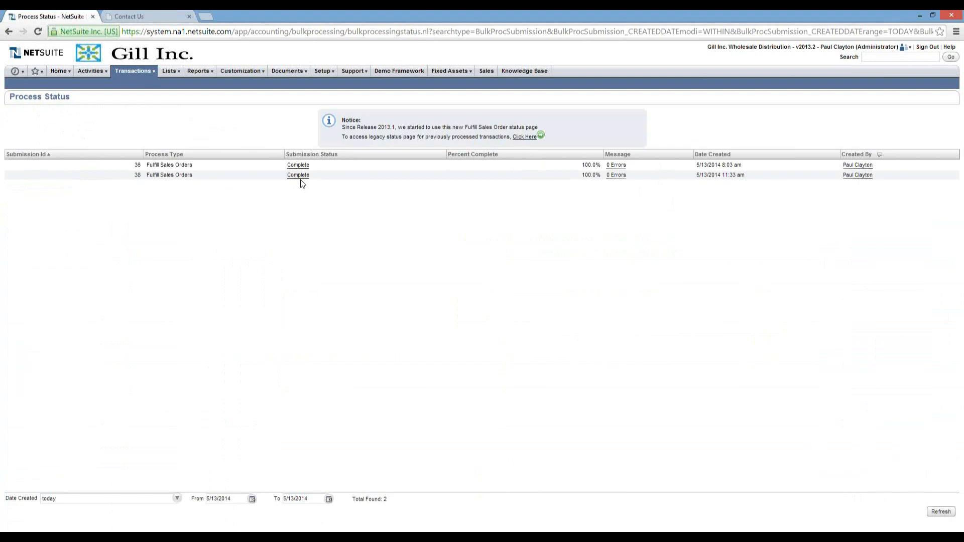
{"action": "left_click", "coordinate": [59, 72]}
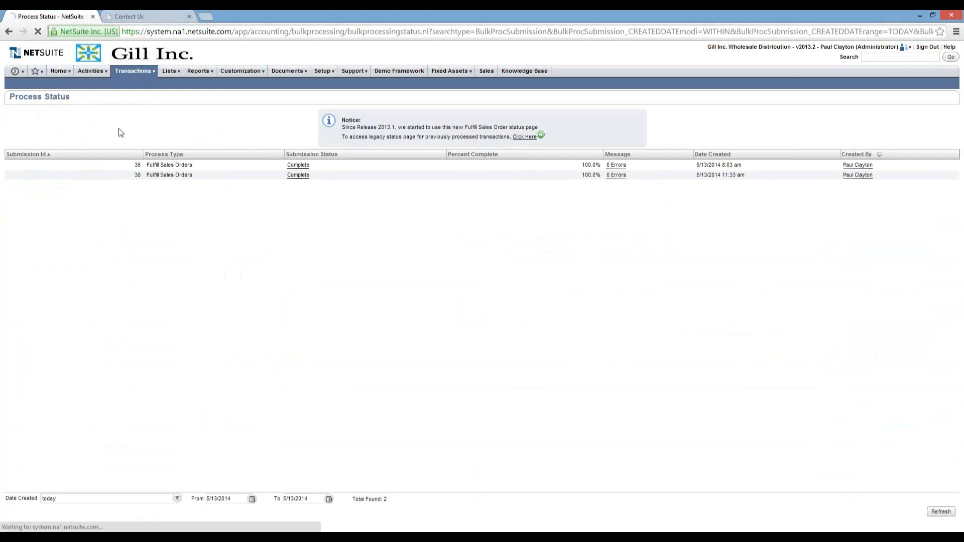
{"action": "mouse_move", "coordinate": [71, 73]}
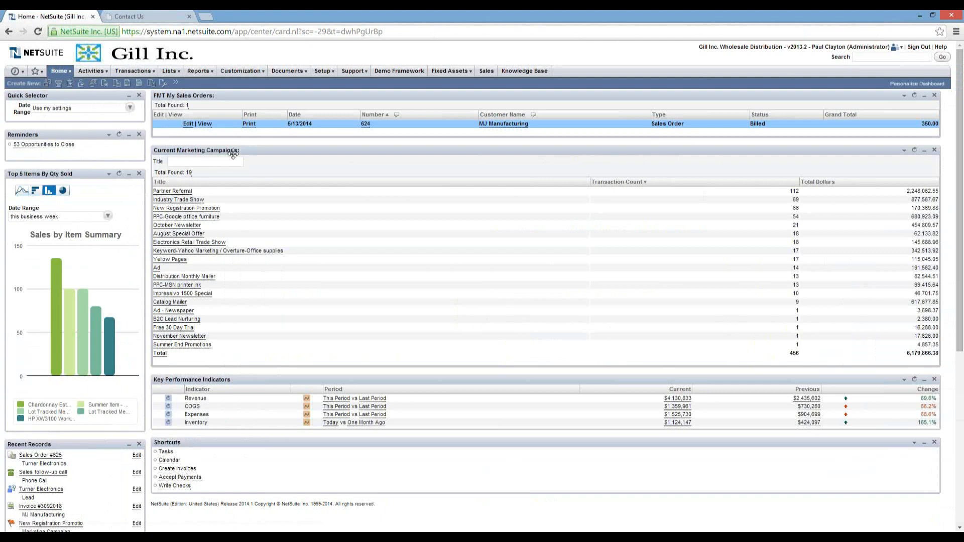
Refresh the FMT My Sales Orders portlet so order 625 shows Pending Billing at 500.00.
{"action": "left_click", "coordinate": [915, 96]}
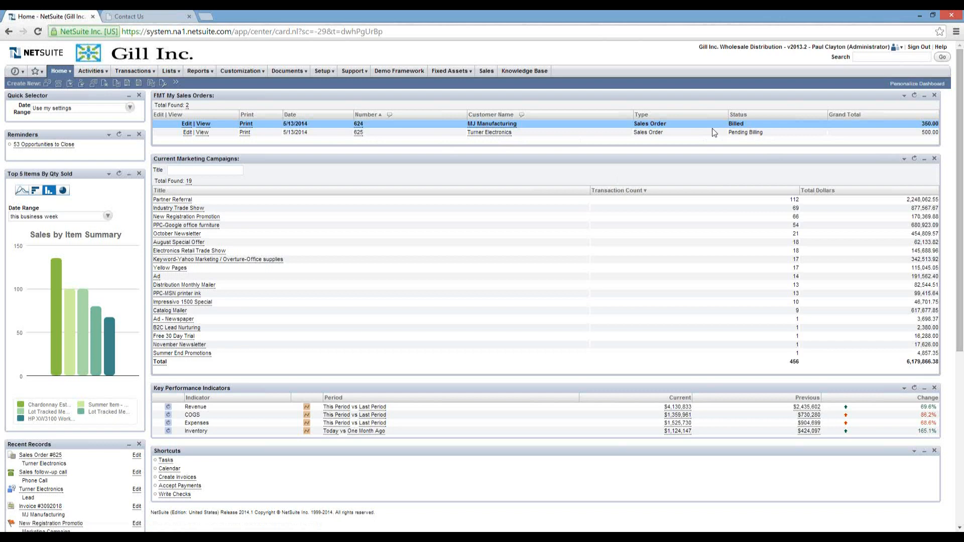
Open sales order 625 from the portlet, then its Turner Electronics customer record.
{"action": "left_click", "coordinate": [358, 134]}
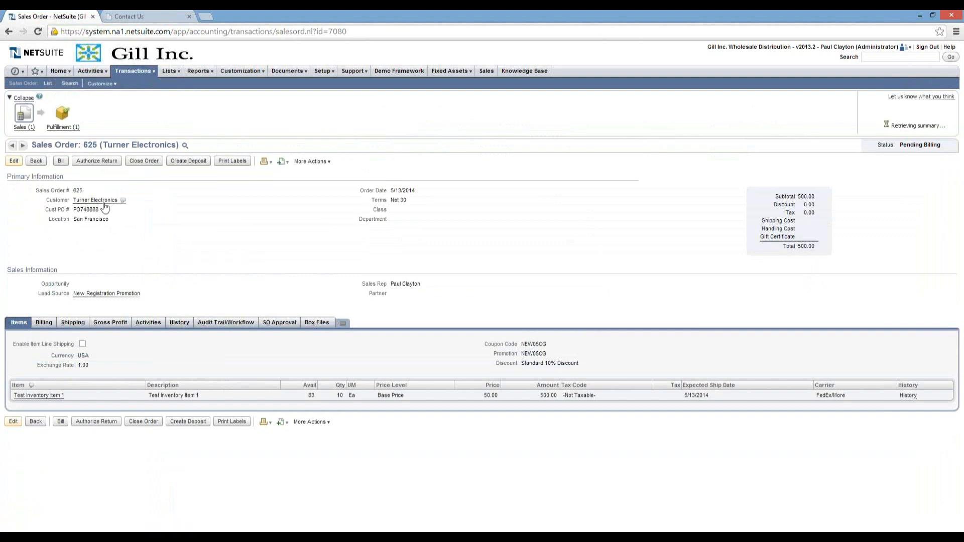
{"action": "mouse_move", "coordinate": [99, 203]}
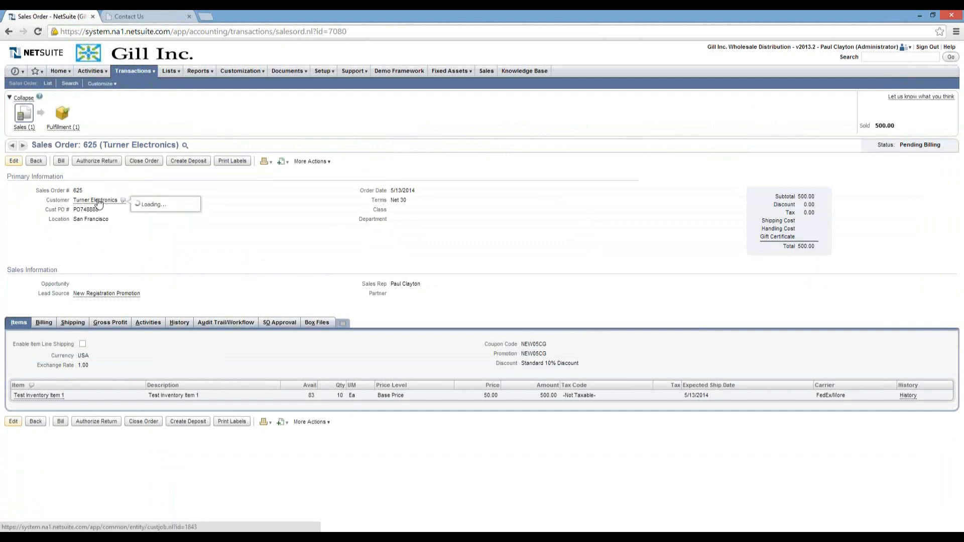
{"action": "left_click", "coordinate": [99, 203]}
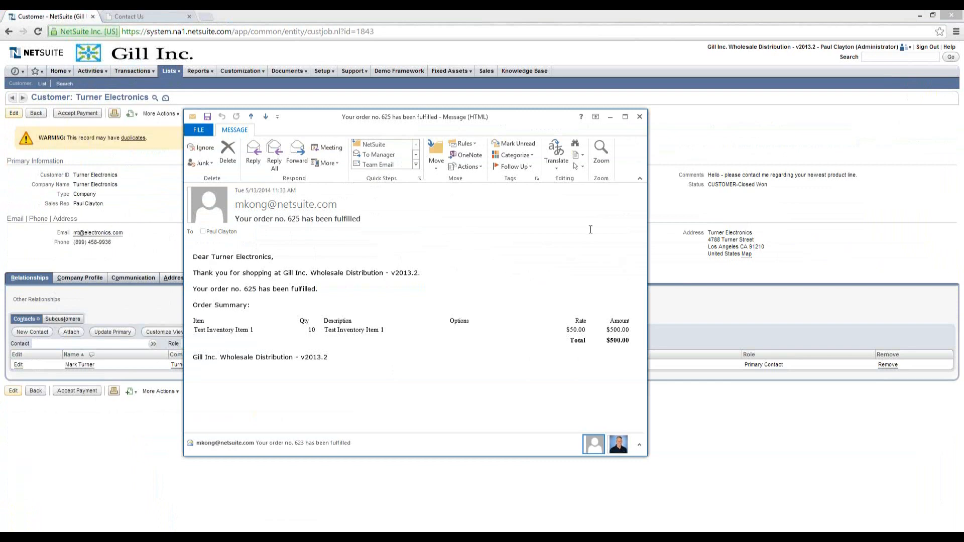
Close the 'Your order no. 625 has been fulfilled' email to reveal the Turner Electronics record.
{"action": "left_click", "coordinate": [639, 117]}
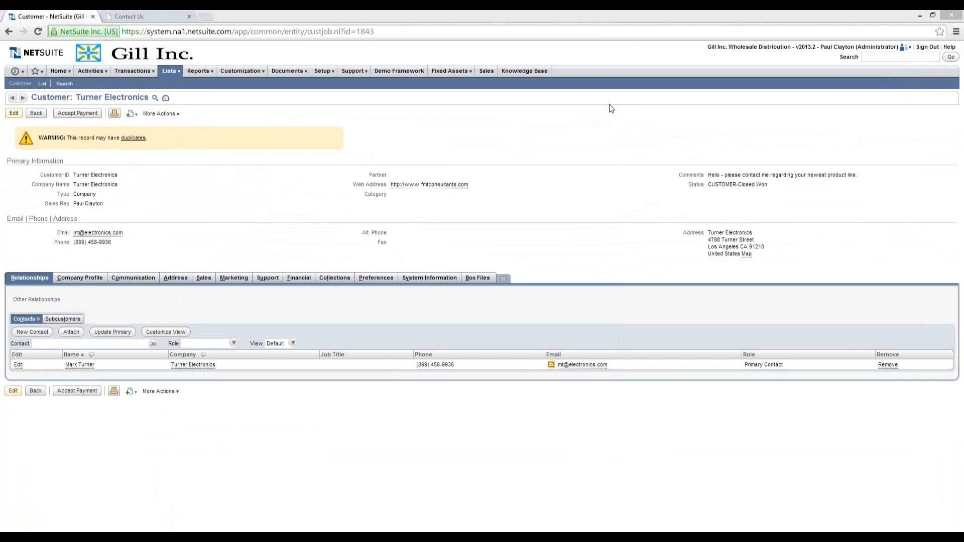
Show the Recent Records menu from the Turner Electronics customer page.
{"action": "mouse_move", "coordinate": [18, 76]}
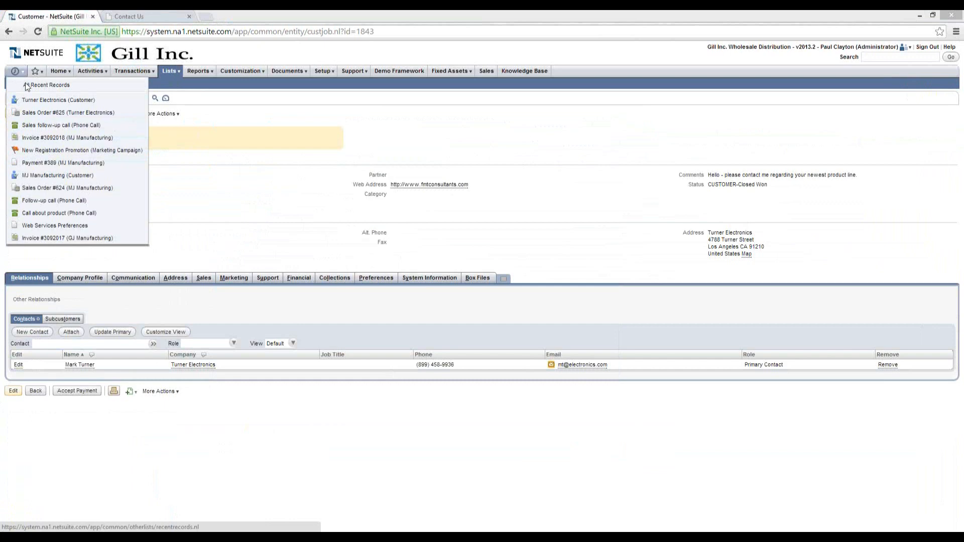
Reopen Turner Electronics' Sales Order 625 (Pending Billing, 500.00) and bring up the Transactions > Sales tasks.
{"action": "left_click", "coordinate": [35, 112]}
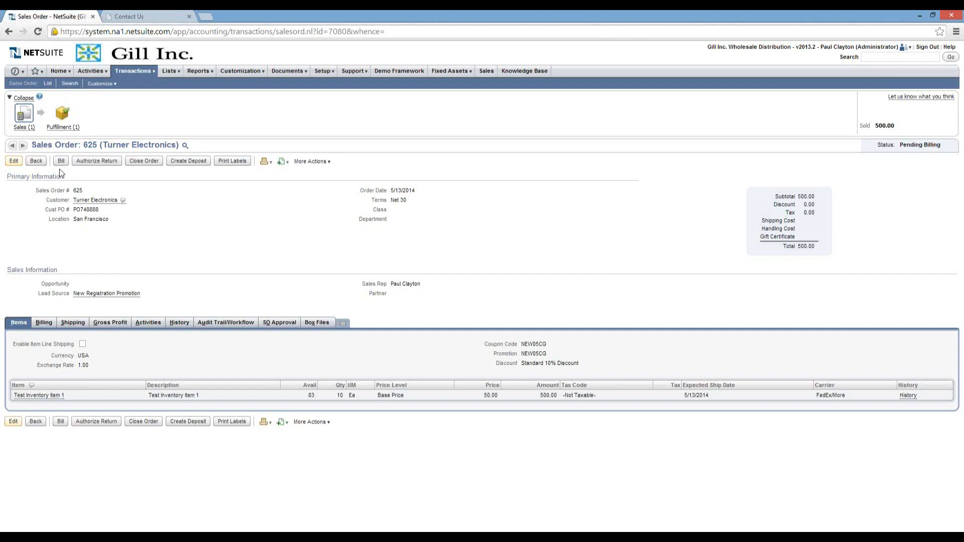
{"action": "mouse_move", "coordinate": [129, 74]}
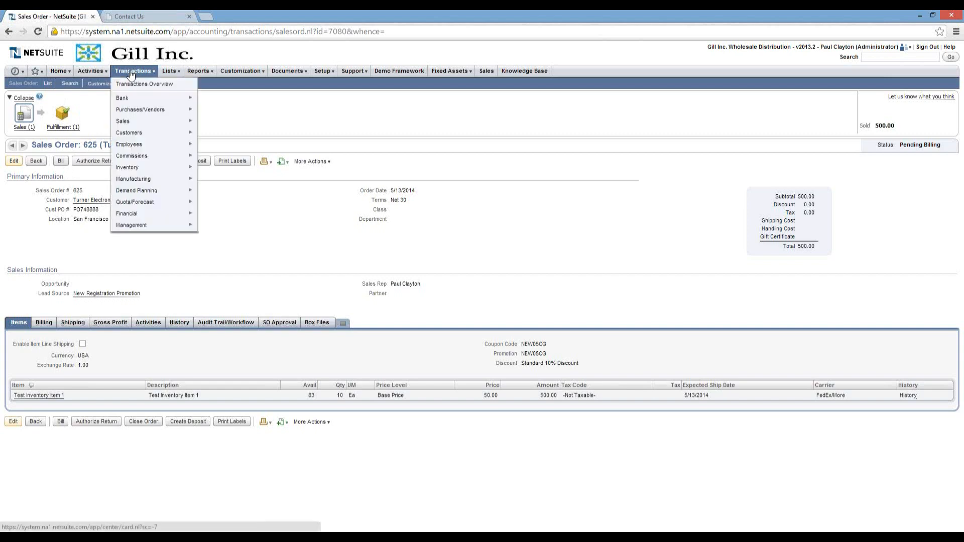
{"action": "mouse_move", "coordinate": [146, 125]}
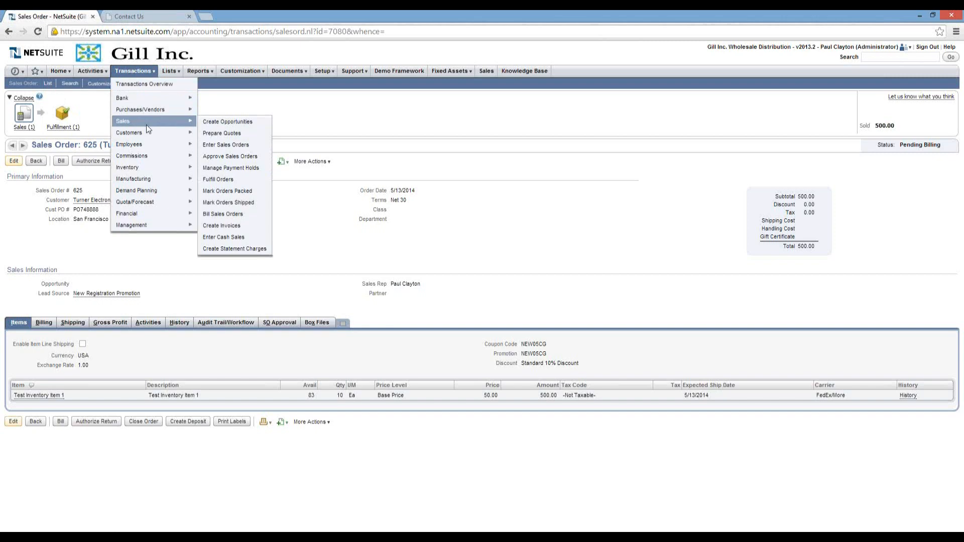
On Bill Sales Orders, mark order 625 for invoicing and submit it for billing.
{"action": "left_click", "coordinate": [221, 216]}
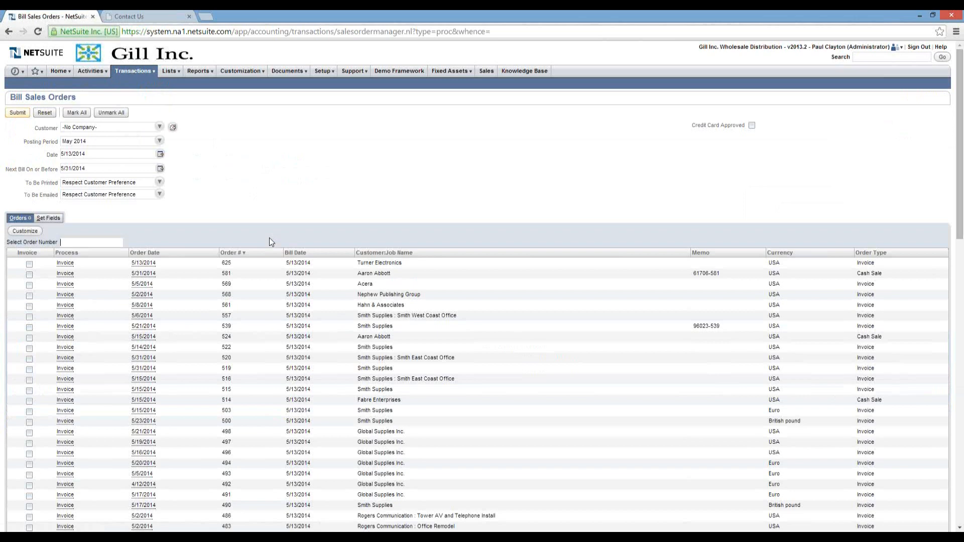
{"action": "left_click", "coordinate": [159, 126]}
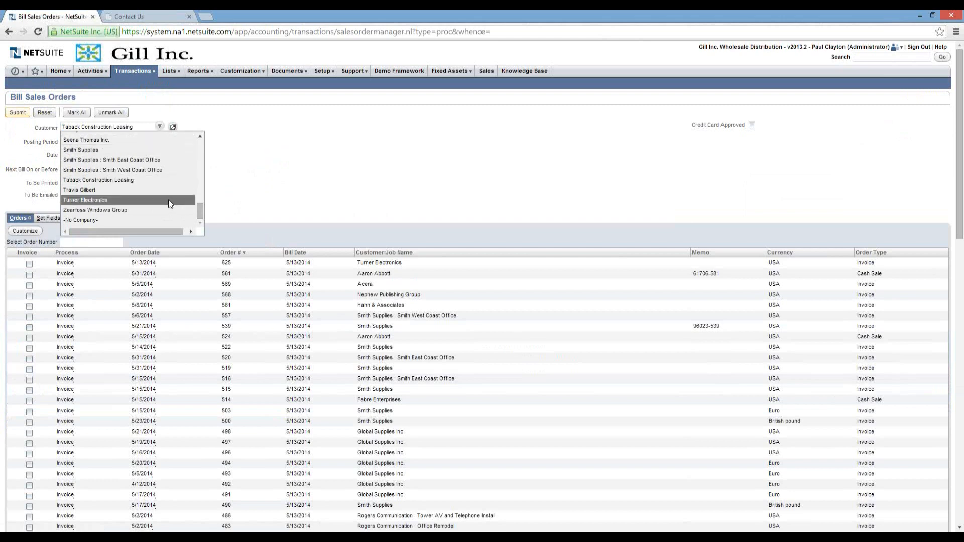
{"action": "left_click", "coordinate": [168, 200]}
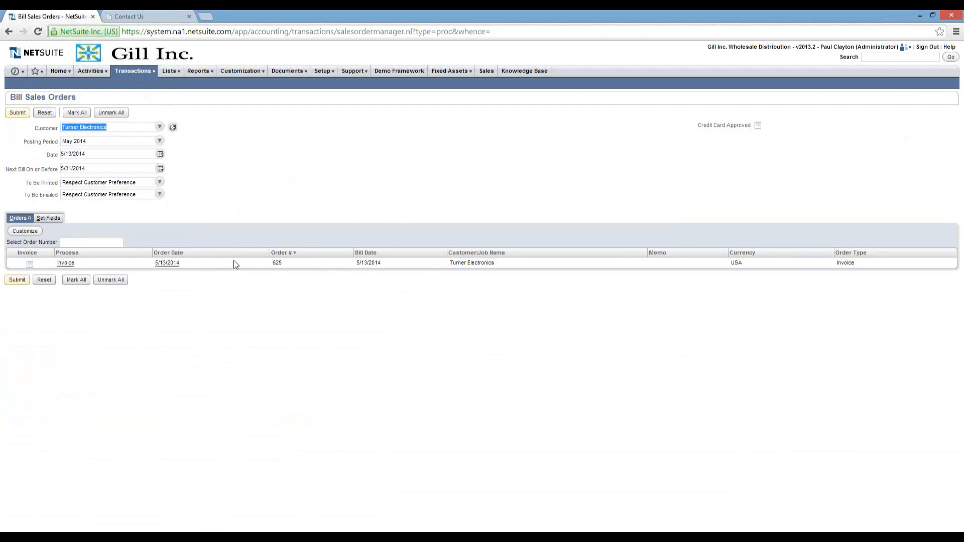
{"action": "left_click", "coordinate": [160, 127]}
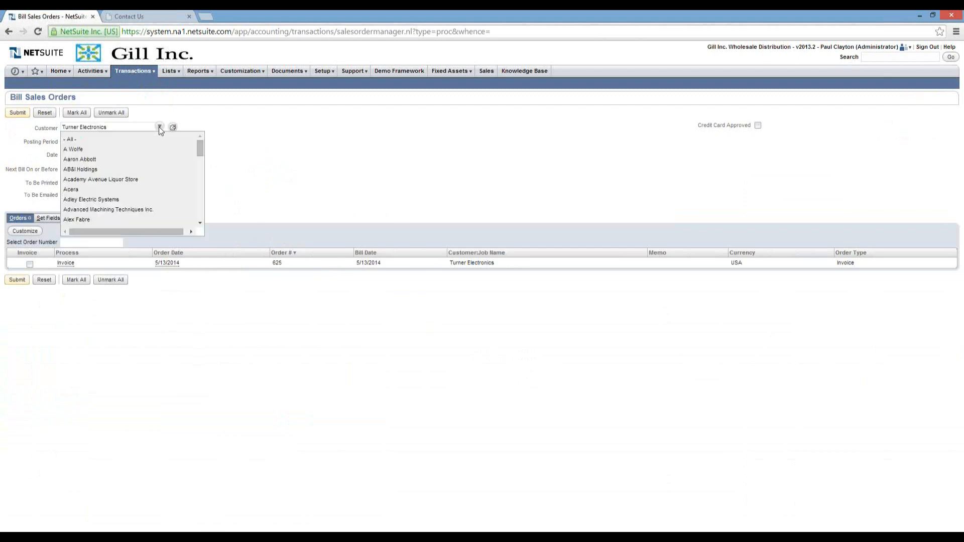
{"action": "left_click", "coordinate": [129, 137]}
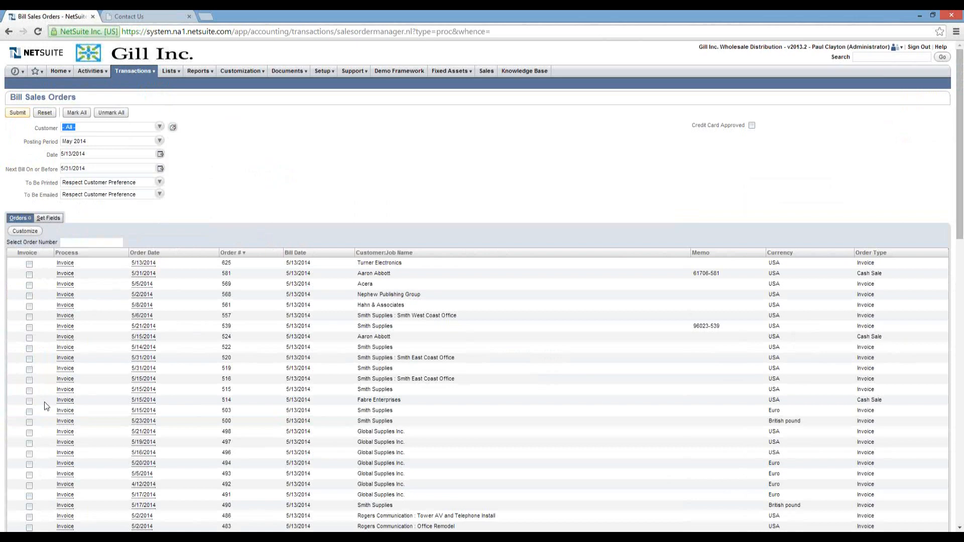
{"action": "left_click", "coordinate": [29, 265]}
{"action": "left_click", "coordinate": [17, 113]}
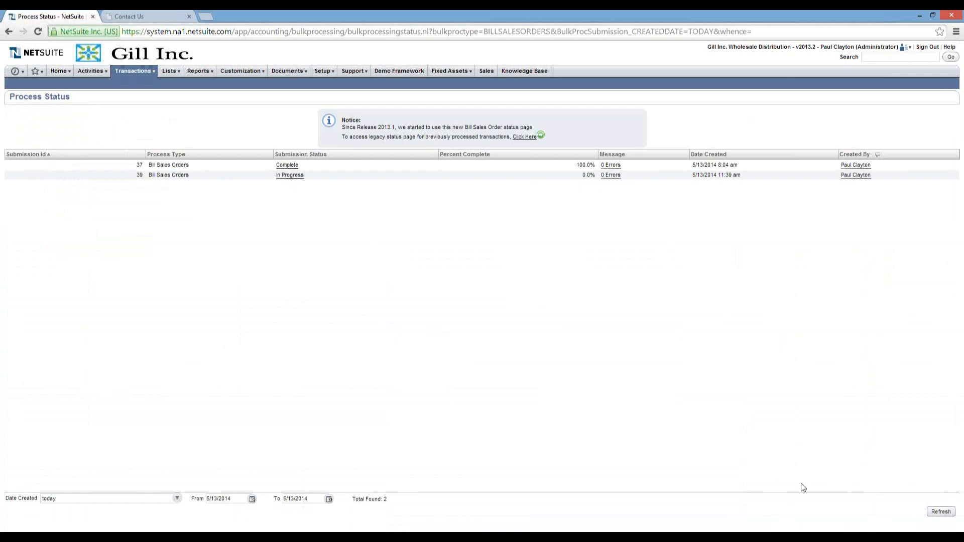
Refresh Process Status until billing submission 39 is Complete, then return to the Home dashboard.
{"action": "left_click", "coordinate": [932, 512]}
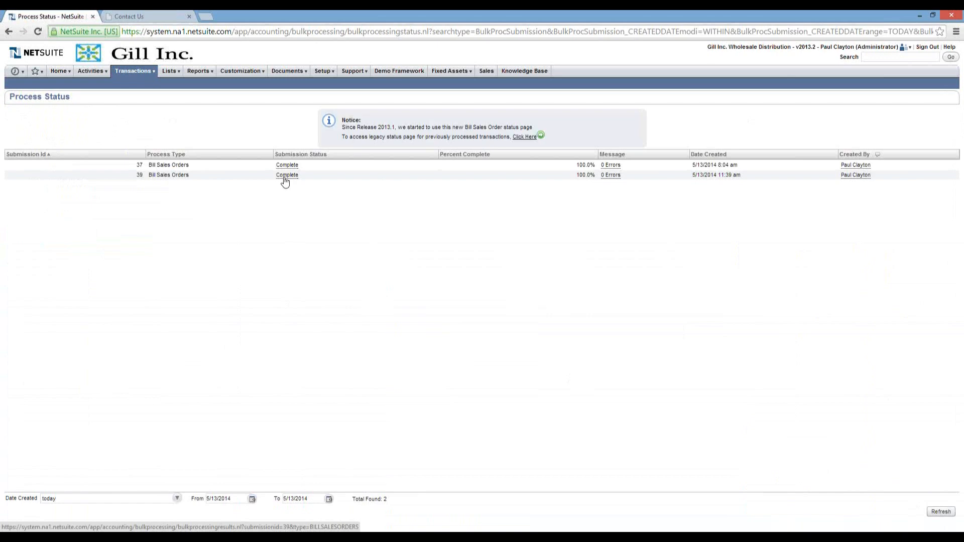
{"action": "left_click", "coordinate": [58, 71]}
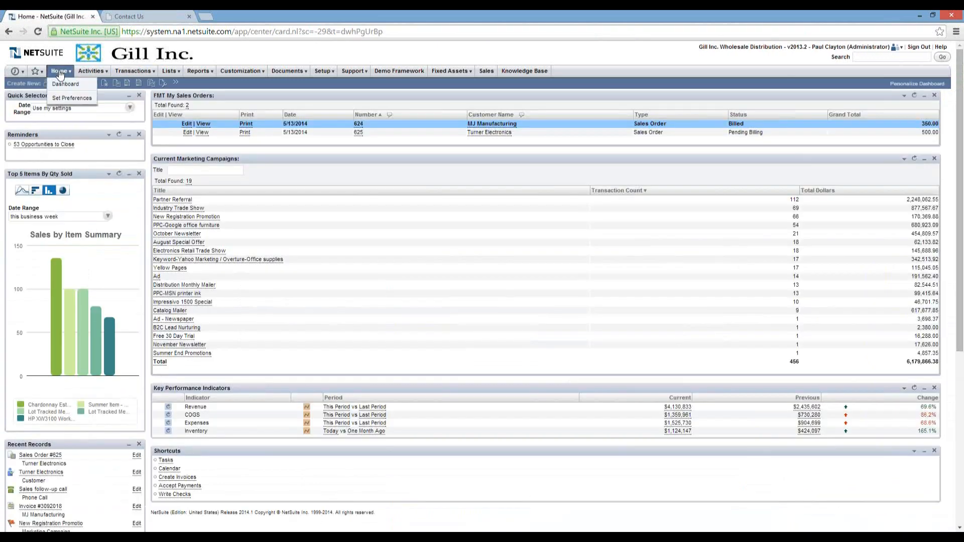
Refresh the My Sales Orders and Marketing Campaigns portlets, then open the Turner Electronics customer record.
{"action": "left_click", "coordinate": [915, 95]}
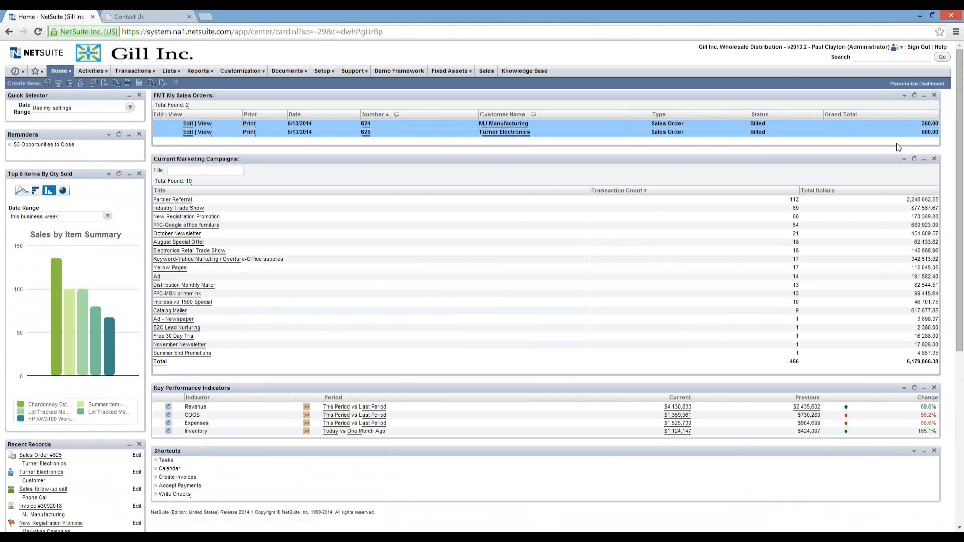
{"action": "left_click", "coordinate": [914, 161]}
{"action": "mouse_move", "coordinate": [25, 76]}
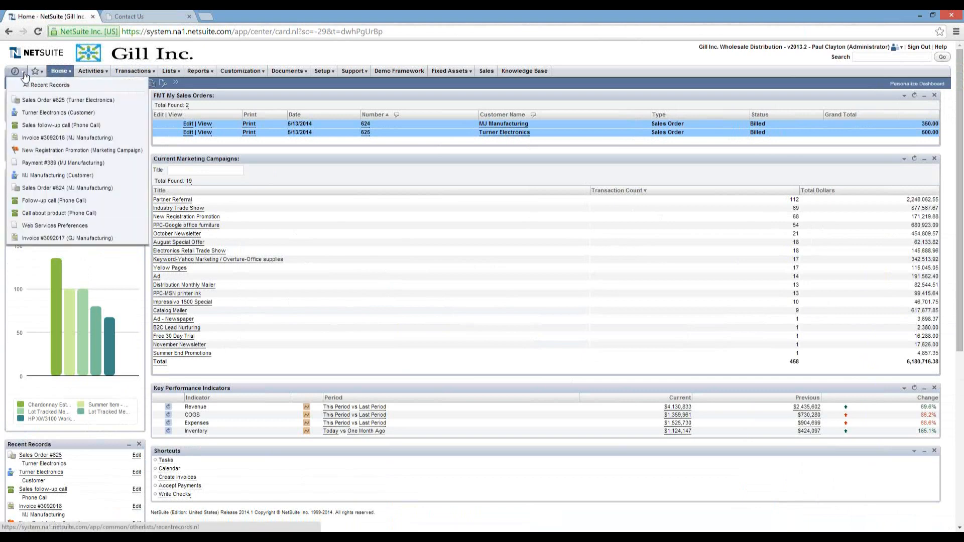
{"action": "left_click", "coordinate": [50, 112]}
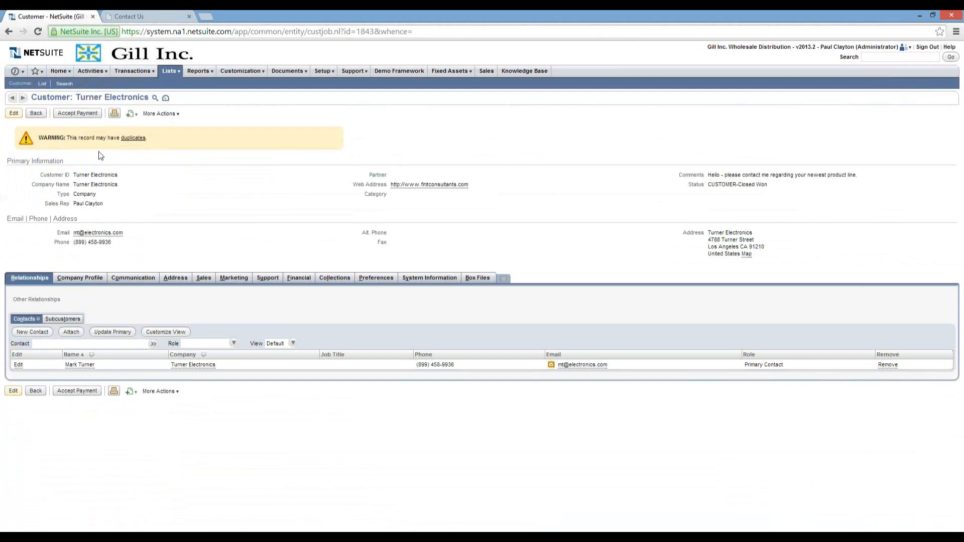
Show Turner Electronics' sales transactions: order 625 Billed, fulfillment 561 Shipped, invoice 3092019 Open.
{"action": "left_click", "coordinate": [203, 278]}
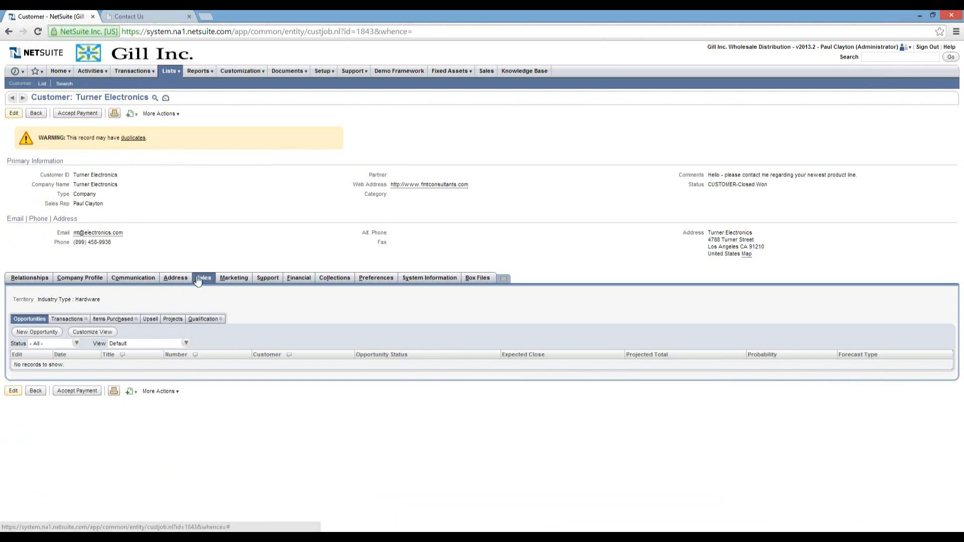
{"action": "left_click", "coordinate": [63, 320]}
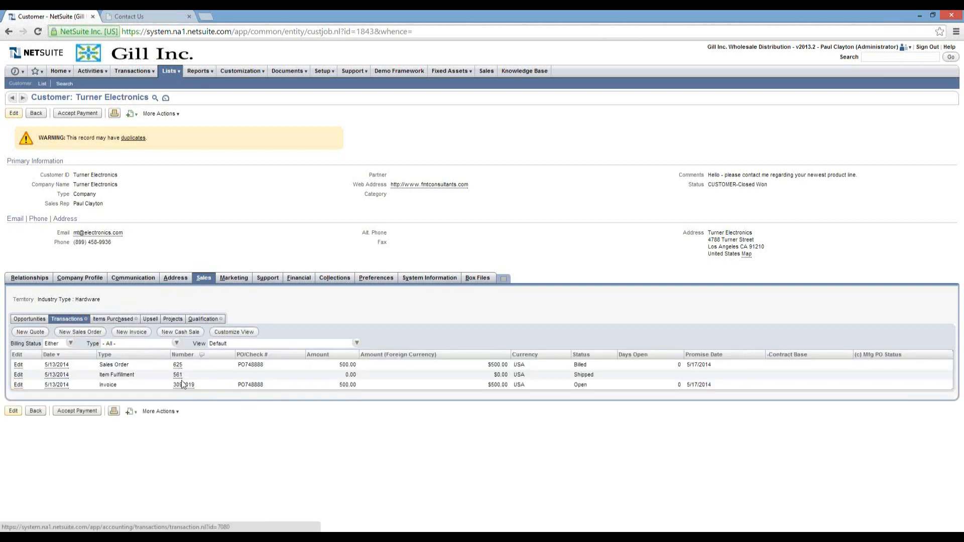
{"action": "mouse_move", "coordinate": [182, 389]}
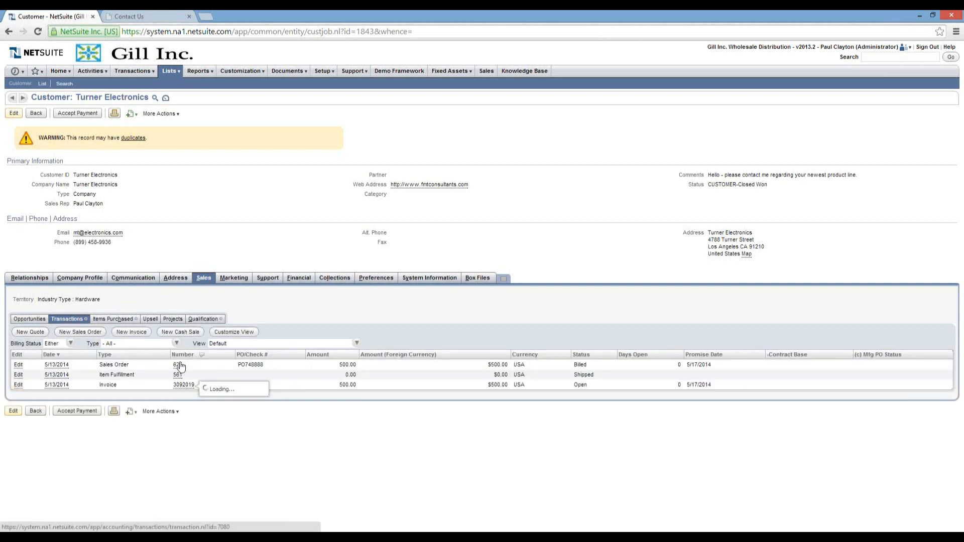
{"action": "mouse_move", "coordinate": [179, 369]}
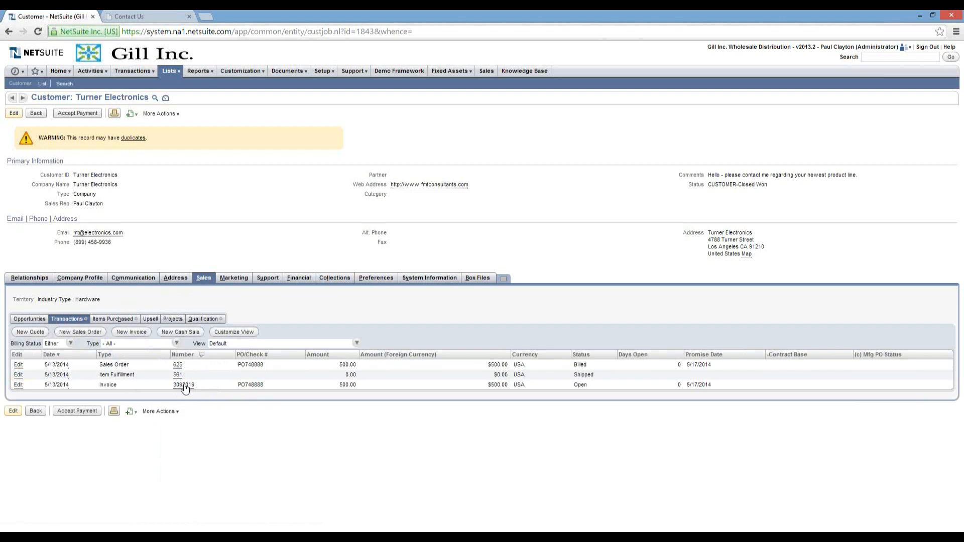
Open invoice 3092019, status Open with 500.00 due, from the customer's Transactions list.
{"action": "left_click", "coordinate": [187, 386]}
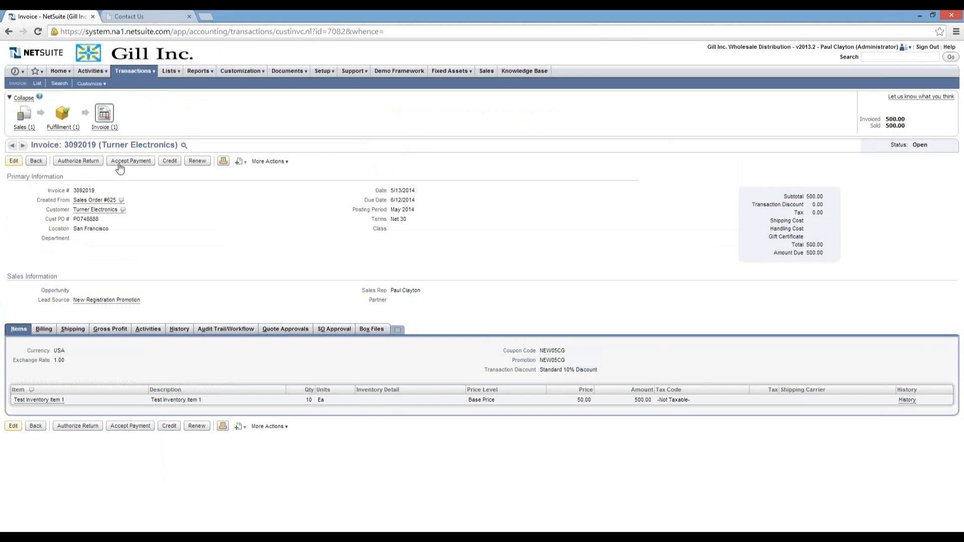
{"action": "mouse_move", "coordinate": [139, 71]}
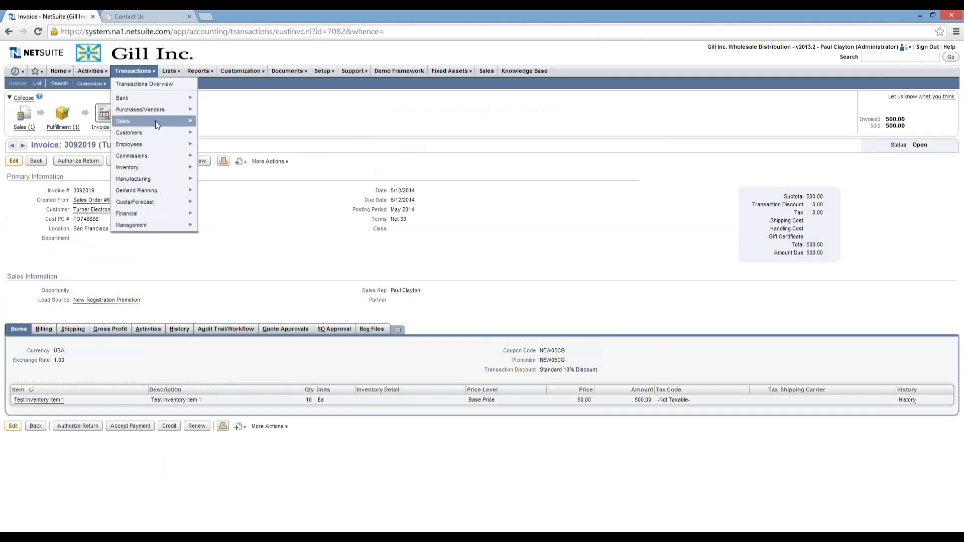
{"action": "mouse_move", "coordinate": [155, 120]}
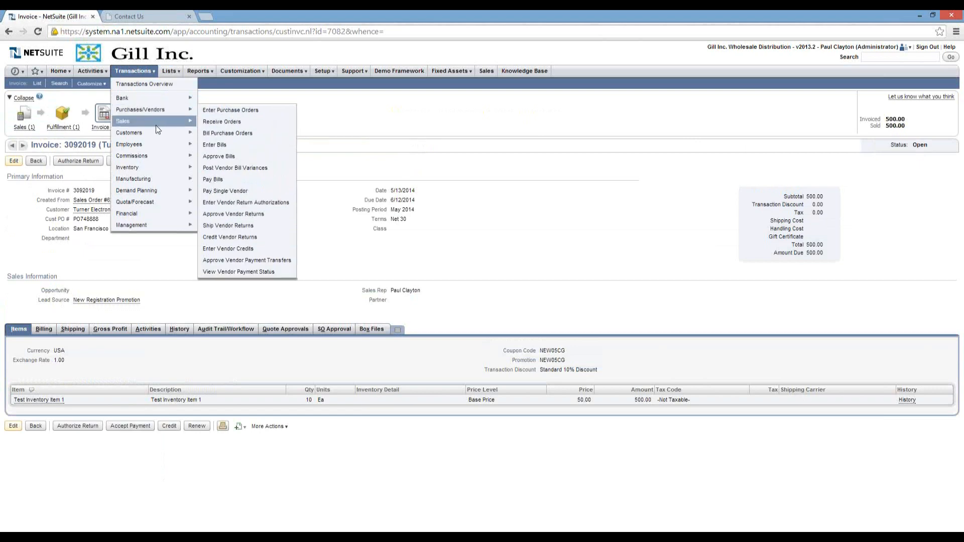
{"action": "mouse_move", "coordinate": [202, 122]}
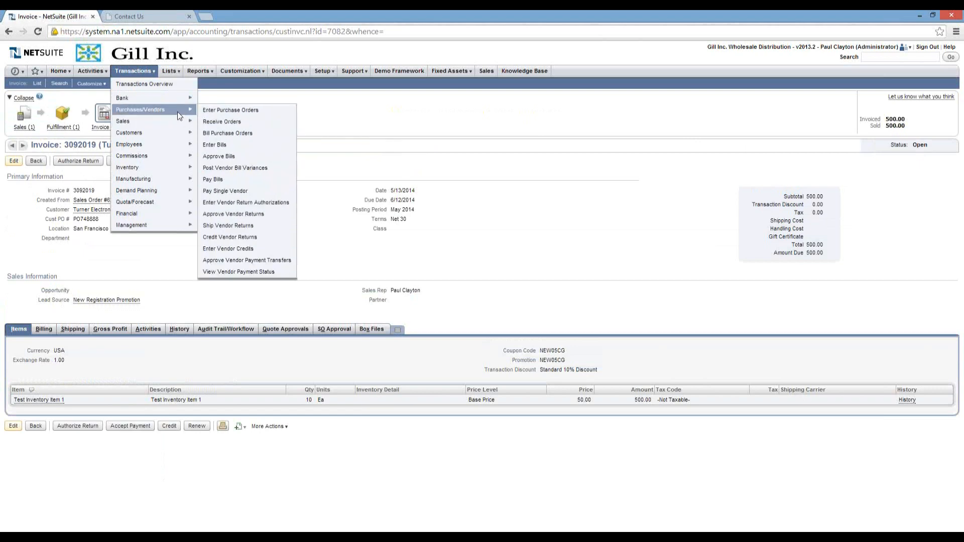
{"action": "mouse_move", "coordinate": [175, 133]}
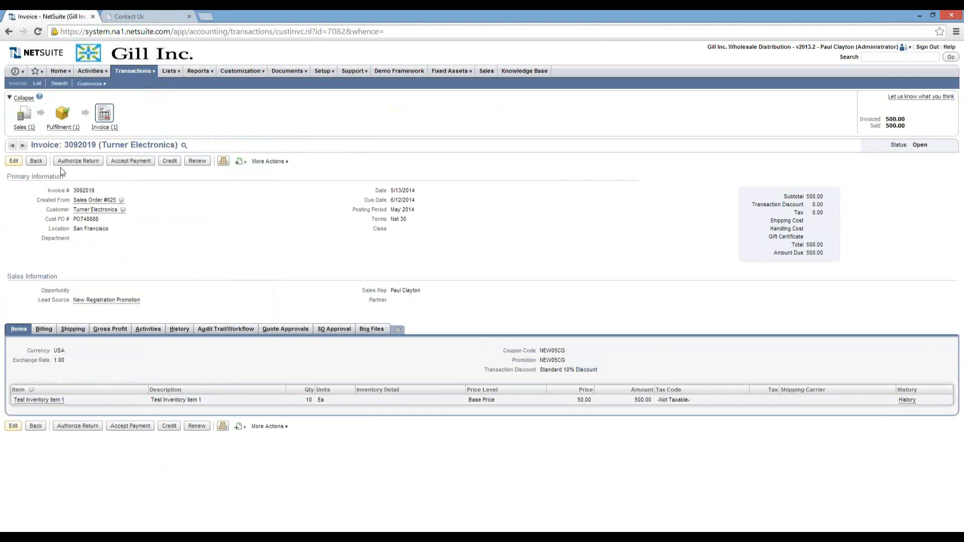
Accept a 500.00 Check payment with its check number against invoice 3092019 and save it.
{"action": "left_click", "coordinate": [130, 161]}
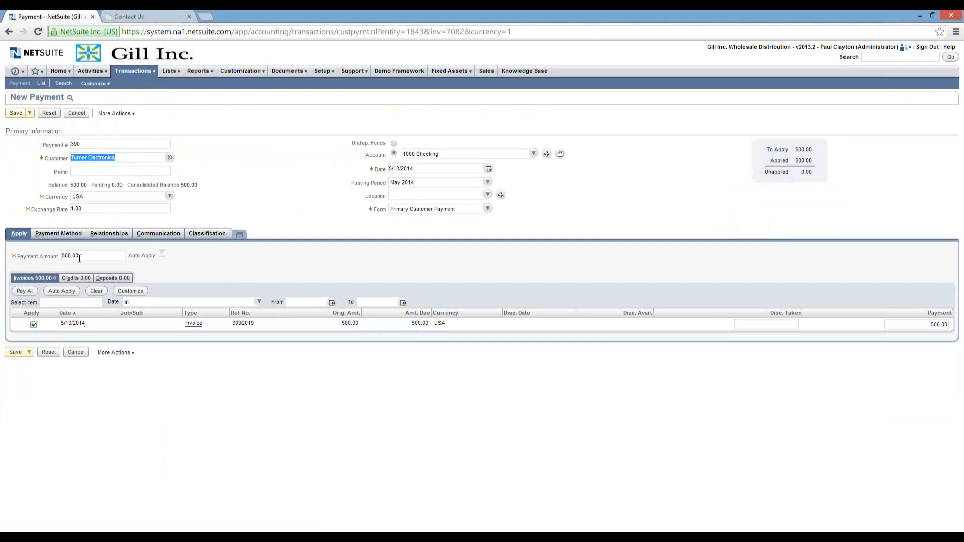
{"action": "left_click", "coordinate": [58, 236]}
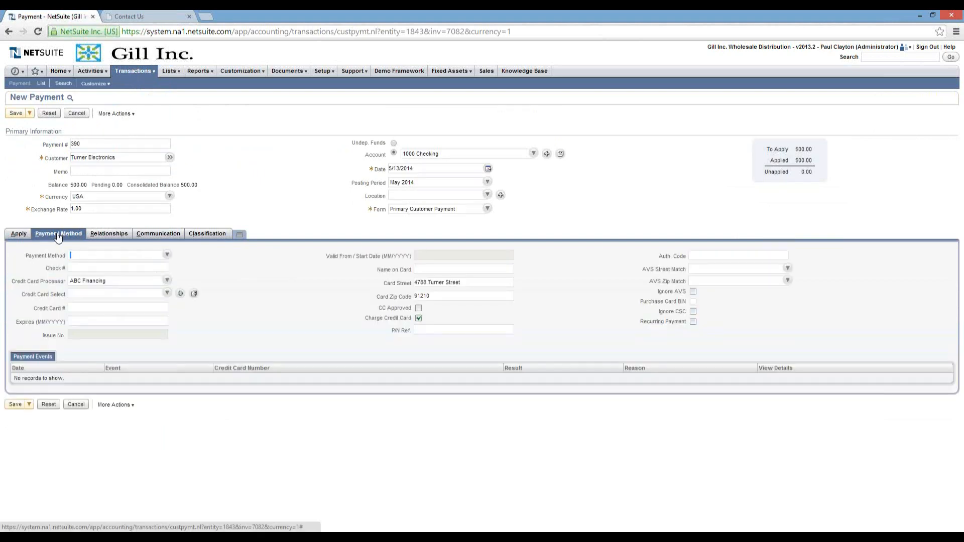
{"action": "left_click", "coordinate": [168, 255]}
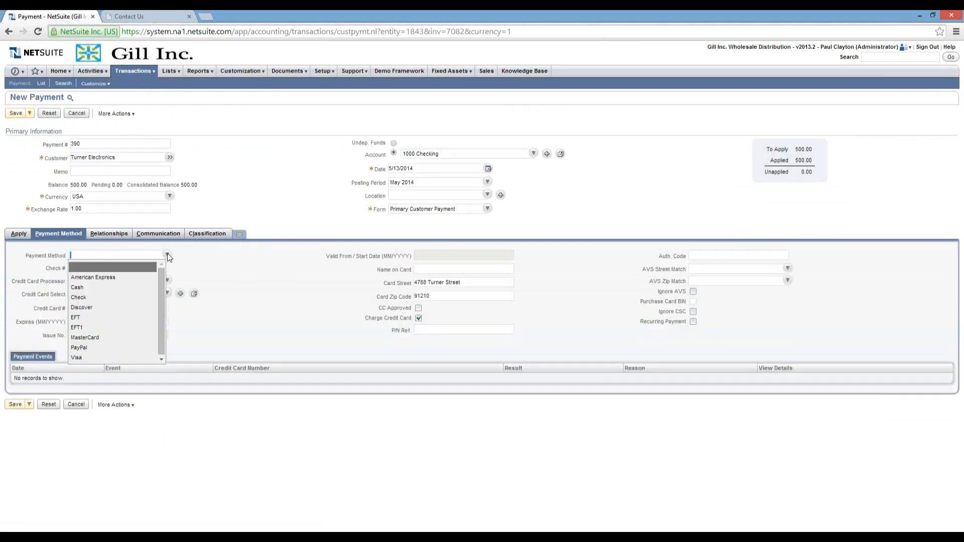
{"action": "left_click", "coordinate": [125, 293]}
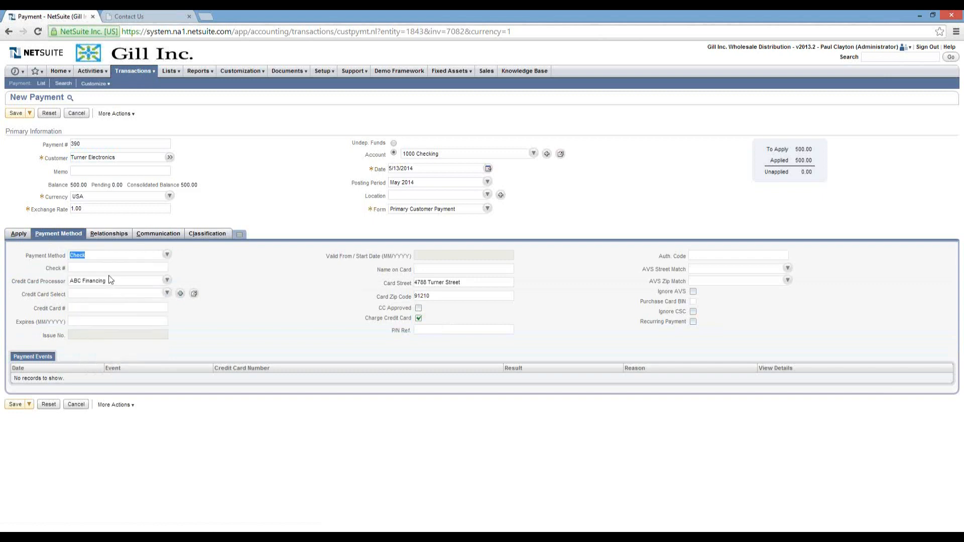
{"action": "left_click", "coordinate": [136, 263]}
{"action": "type", "text": "4888566"}
{"action": "key", "text": "BackSpace"}
{"action": "left_click", "coordinate": [18, 233]}
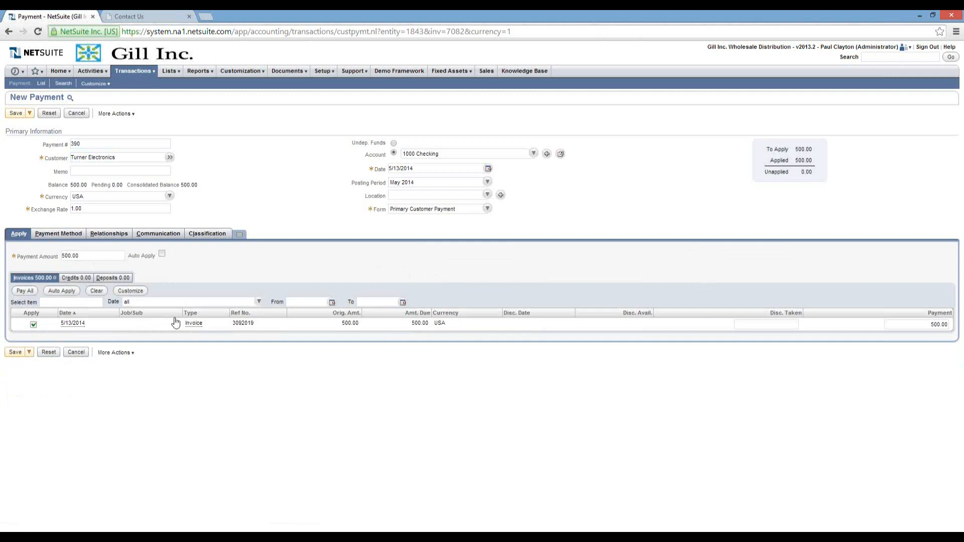
{"action": "left_click", "coordinate": [12, 115]}
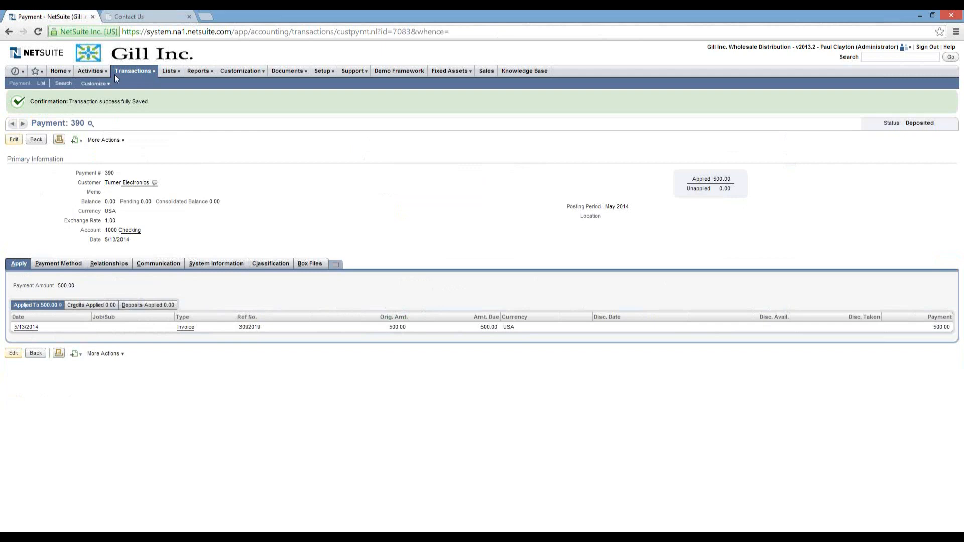
Open Sales Order 625 from the dashboard to confirm it is Billed, then return Home.
{"action": "left_click", "coordinate": [59, 71]}
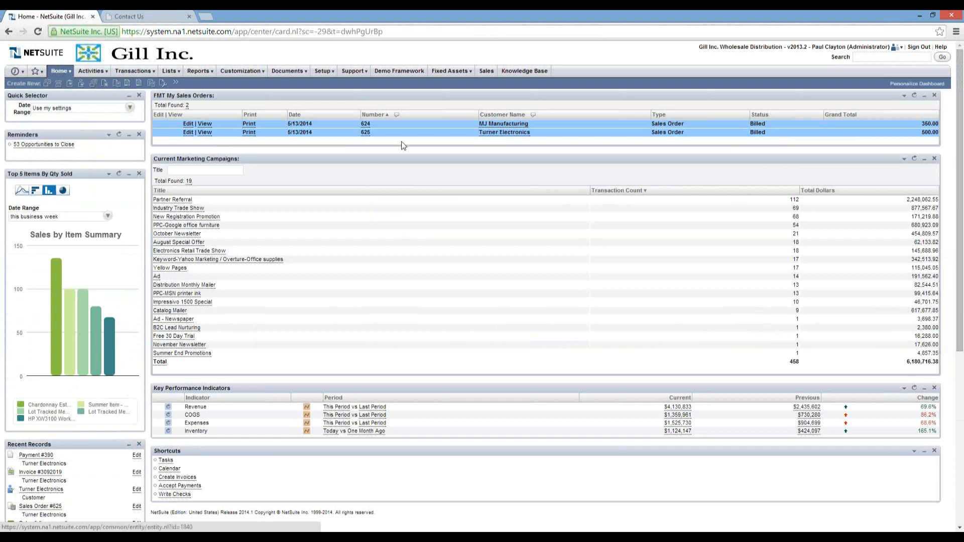
{"action": "left_click", "coordinate": [366, 132]}
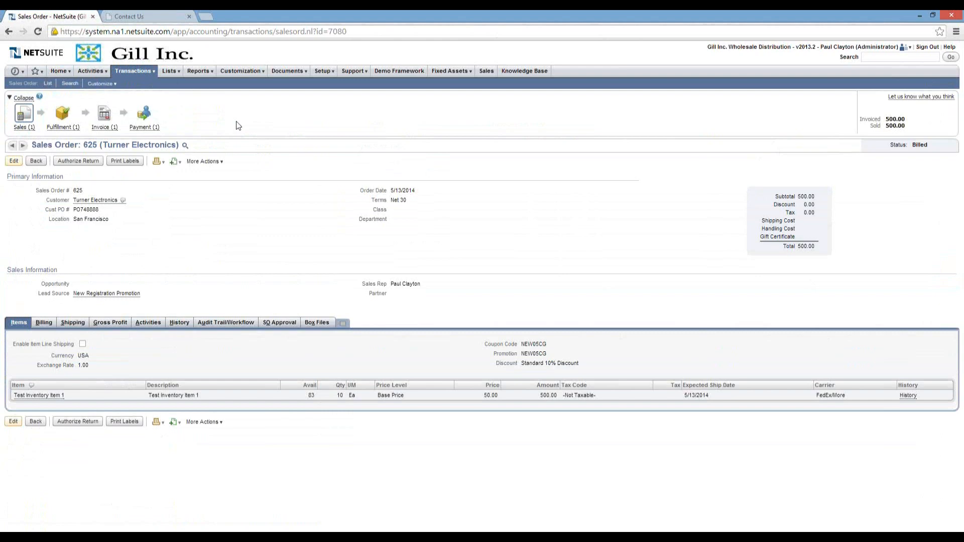
{"action": "left_click", "coordinate": [58, 71]}
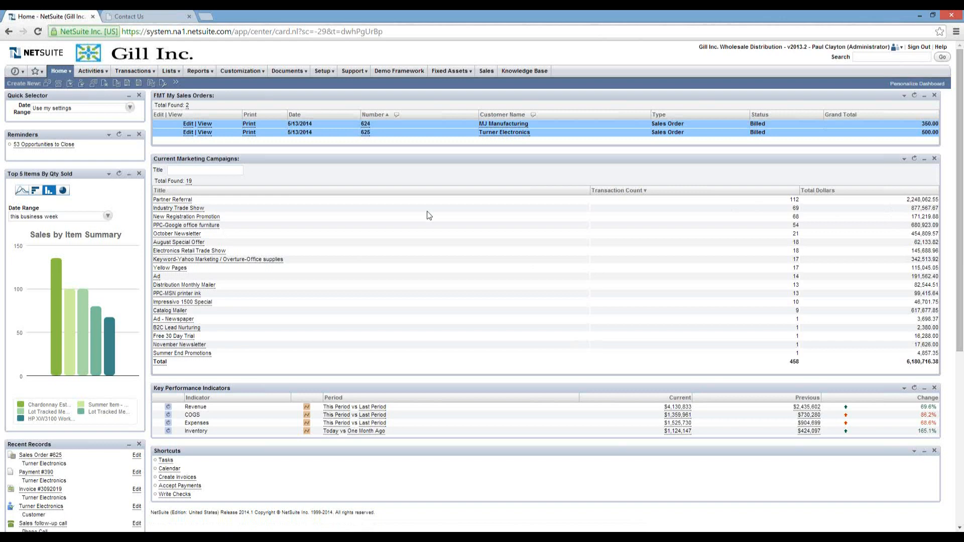
Run the Campaign Response Summary report from the Marketing reports menu.
{"action": "mouse_move", "coordinate": [213, 76]}
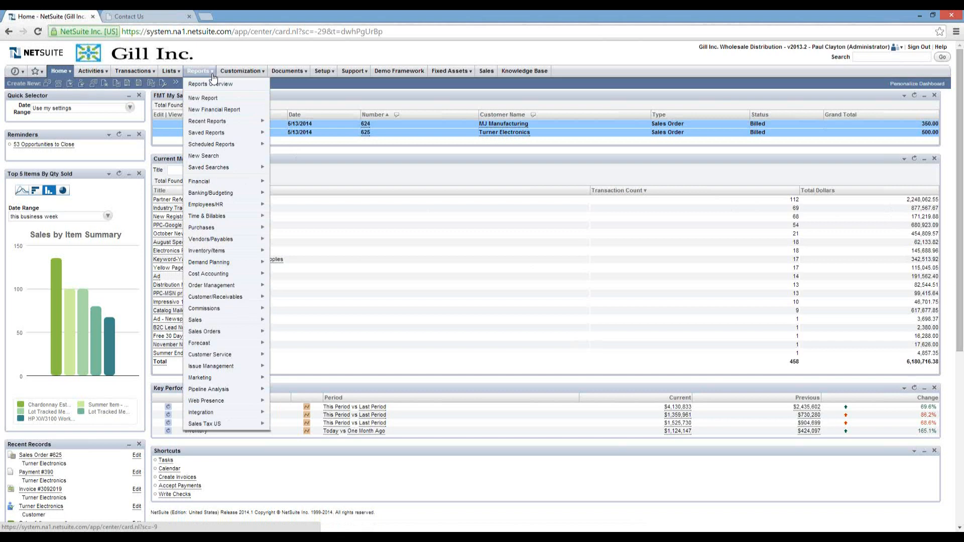
{"action": "mouse_move", "coordinate": [212, 378]}
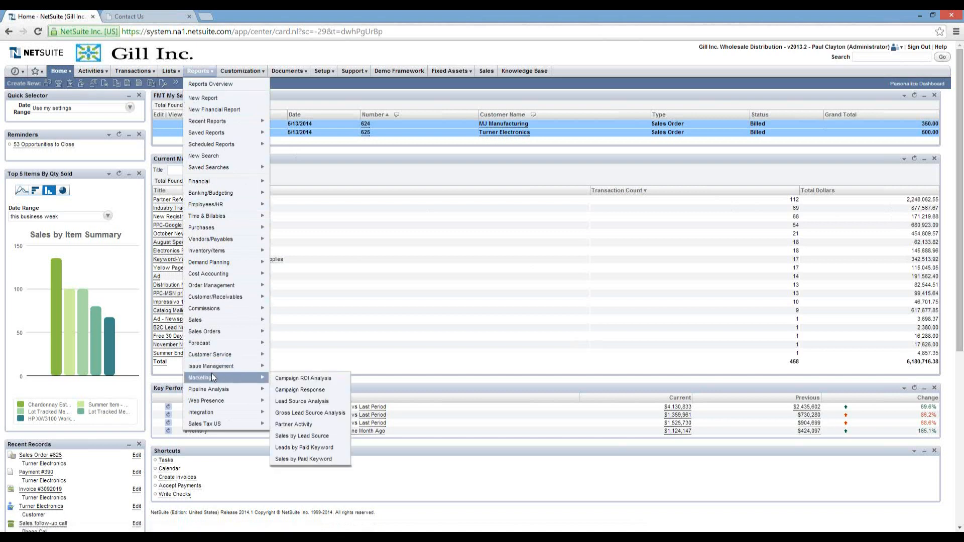
{"action": "mouse_move", "coordinate": [278, 380]}
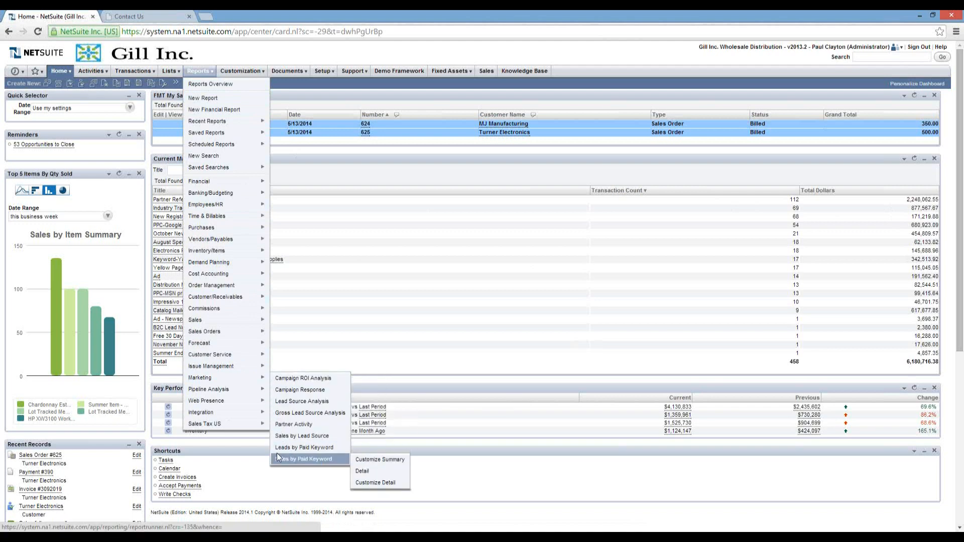
{"action": "left_click", "coordinate": [297, 391]}
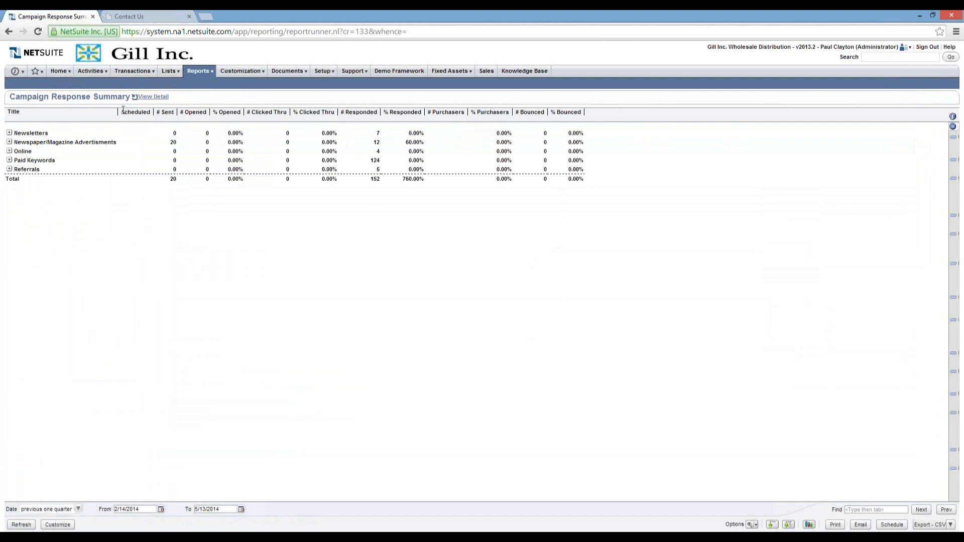
Widen the Title column, expand Paid Keywords, and open the New Registration Promotion campaign.
{"action": "left_click_drag", "start_coordinate": [116, 117], "coordinate": [211, 115]}
{"action": "left_click", "coordinate": [9, 160]}
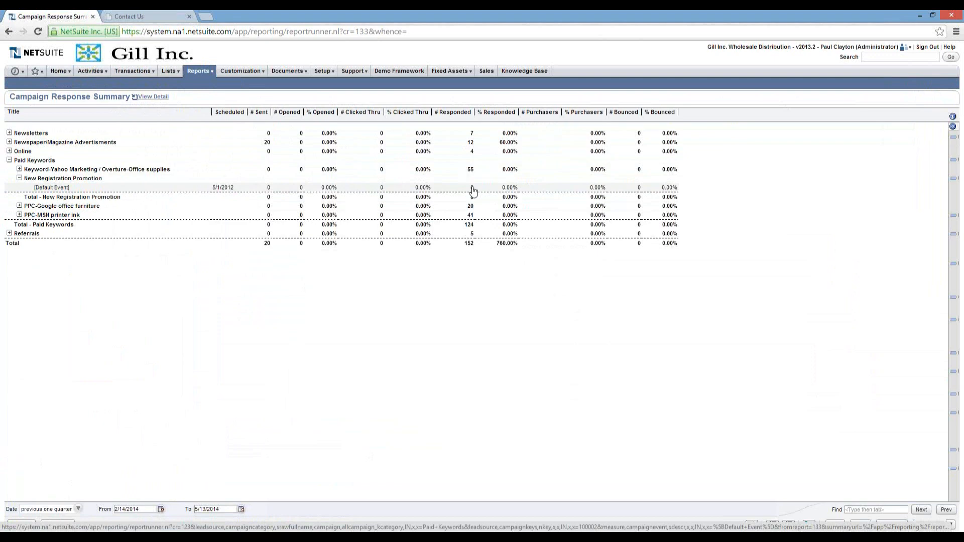
{"action": "left_click", "coordinate": [52, 187]}
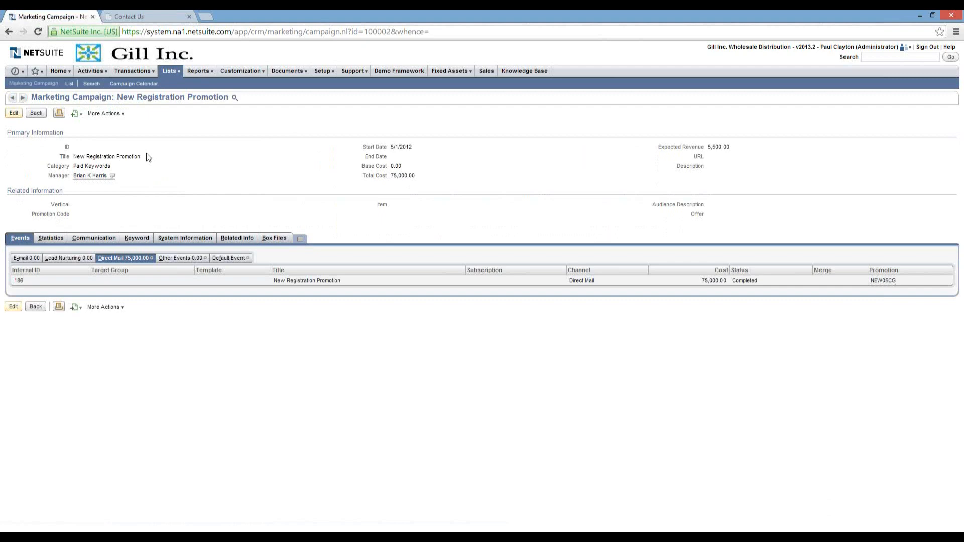
Check the campaign's Statistics subtab, then go back to the Campaign Response Summary.
{"action": "left_click", "coordinate": [53, 239]}
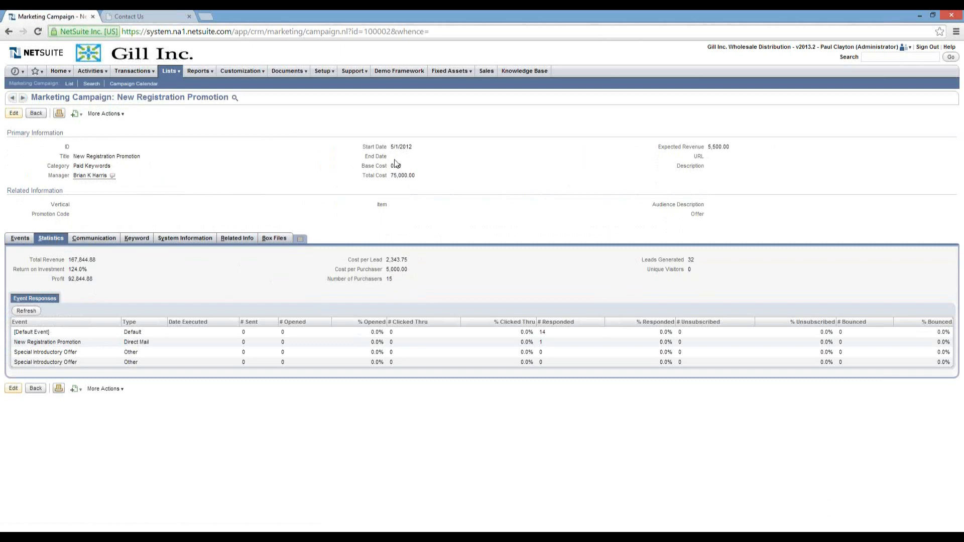
{"action": "right_click", "coordinate": [286, 119]}
{"action": "left_click", "coordinate": [296, 125]}
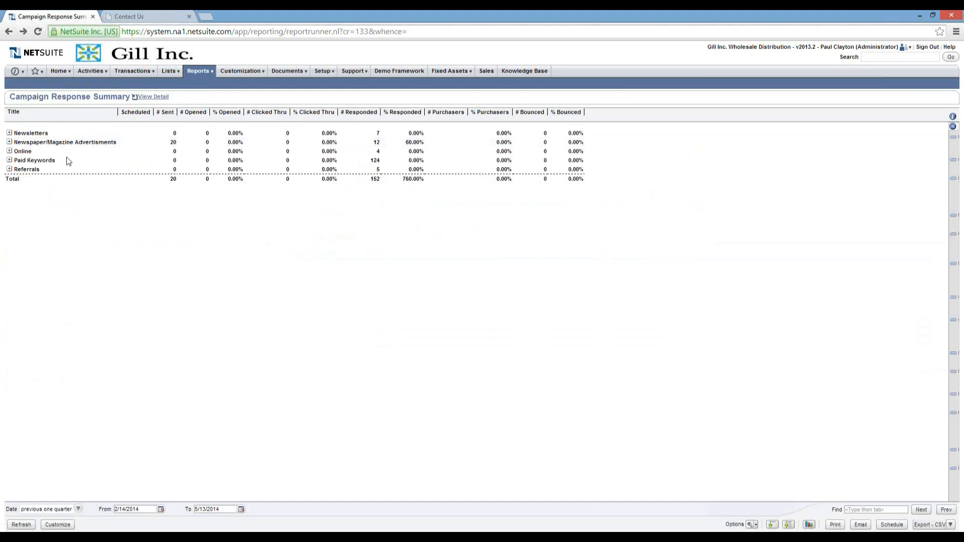
Run the Sales by Lead Source summary showing New Registration Promotion at $850.00.
{"action": "mouse_move", "coordinate": [194, 73]}
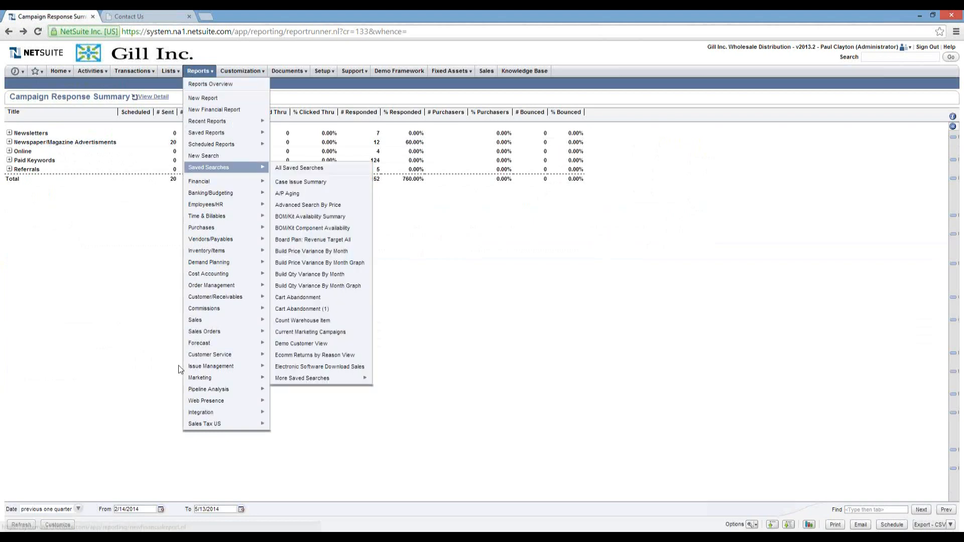
{"action": "mouse_move", "coordinate": [219, 378]}
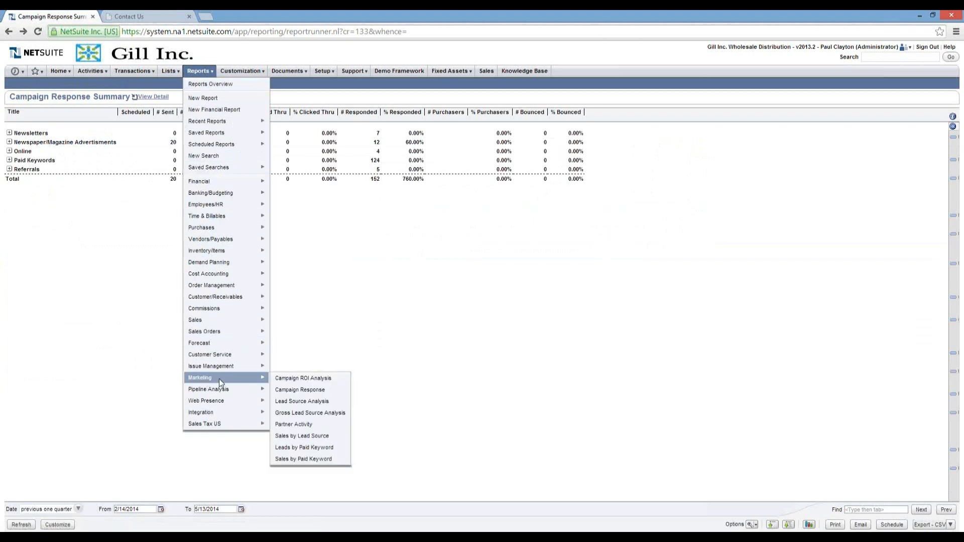
{"action": "mouse_move", "coordinate": [294, 446]}
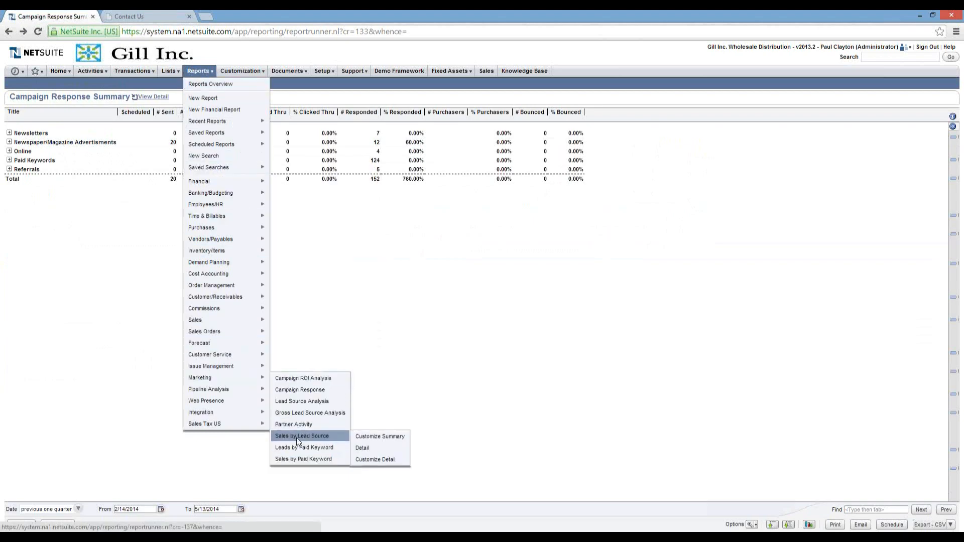
{"action": "left_click", "coordinate": [298, 436]}
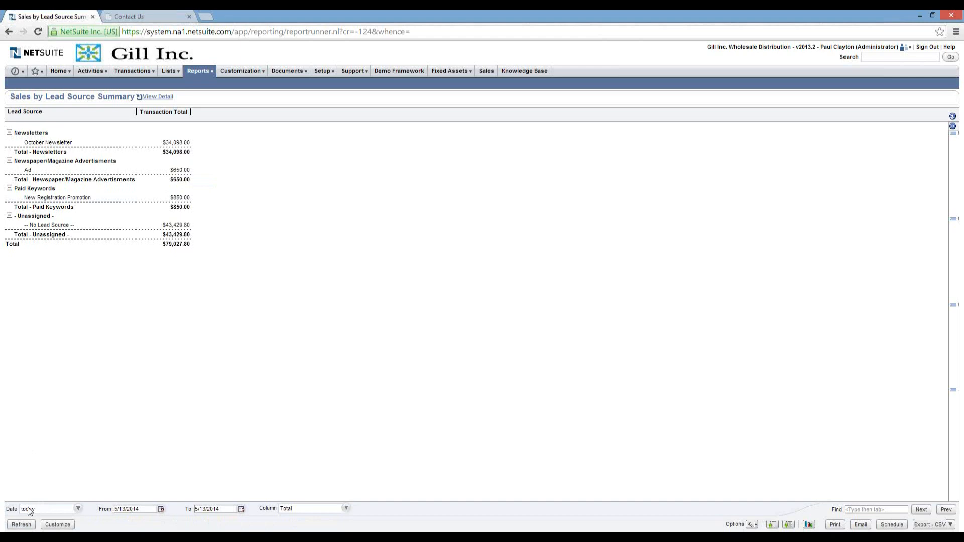
Drill into New Registration Promotion's $850.00 sales and open the Turner Electronics invoice.
{"action": "left_click", "coordinate": [179, 202]}
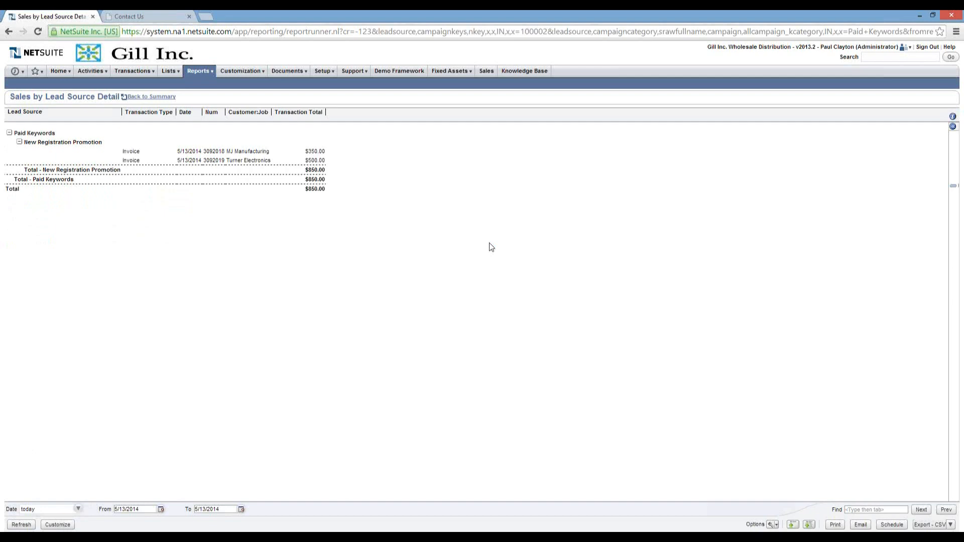
{"action": "left_click", "coordinate": [244, 161]}
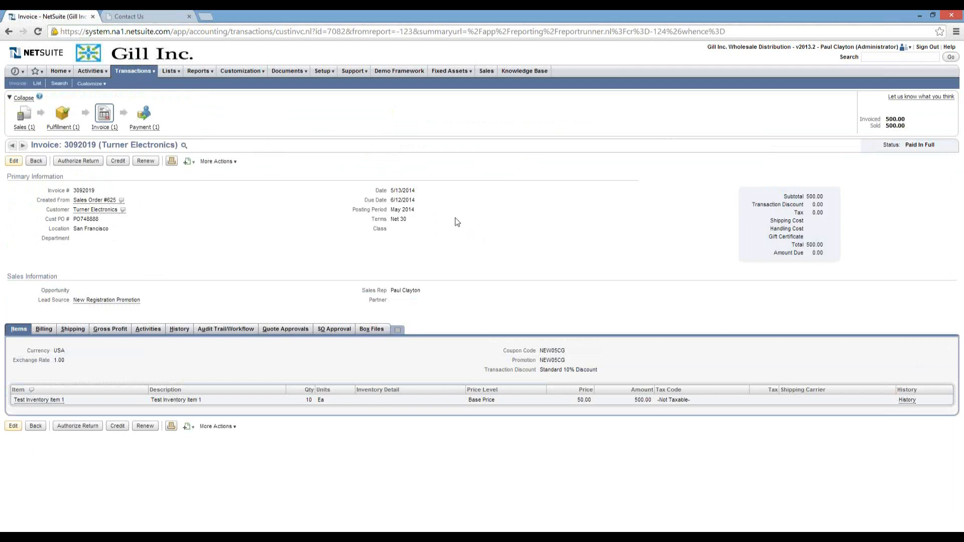
Return to the Home dashboard after reviewing paid-in-full invoice 3092019 (500.00).
{"action": "left_click", "coordinate": [58, 71]}
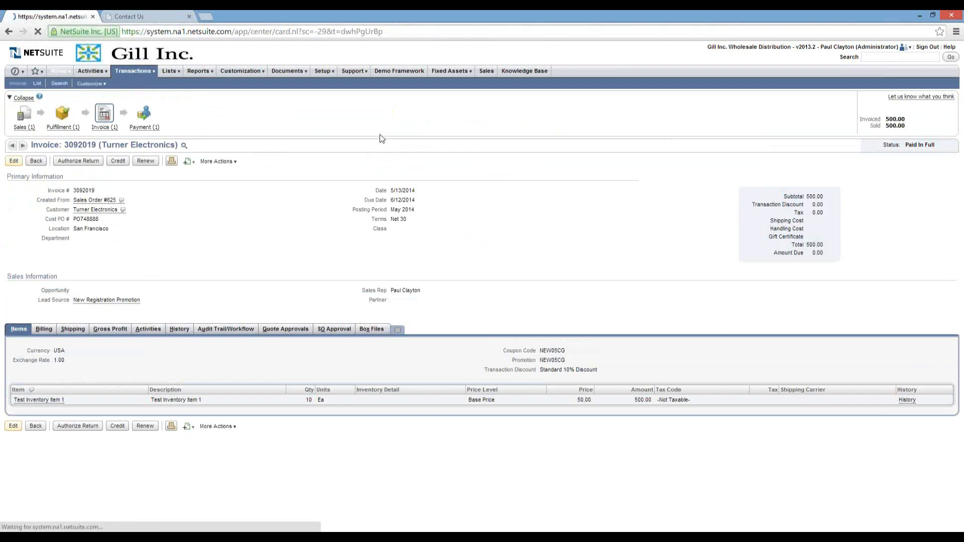